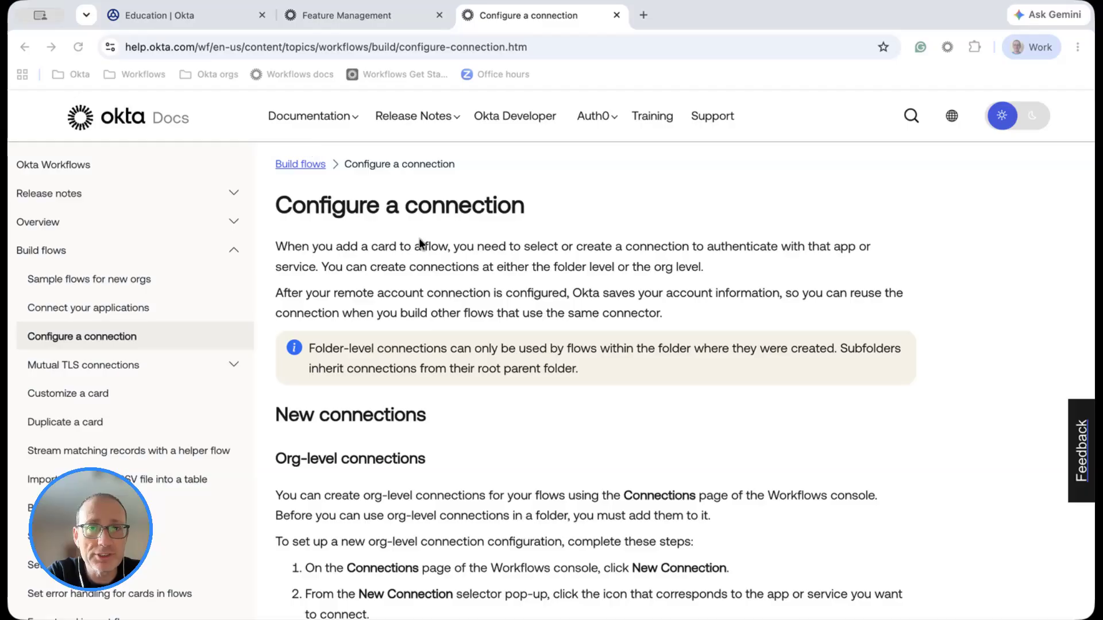
Step: Check the Workflows Folder Access Control setting among the org's features and return to the Education folder's flows
click(419, 238)
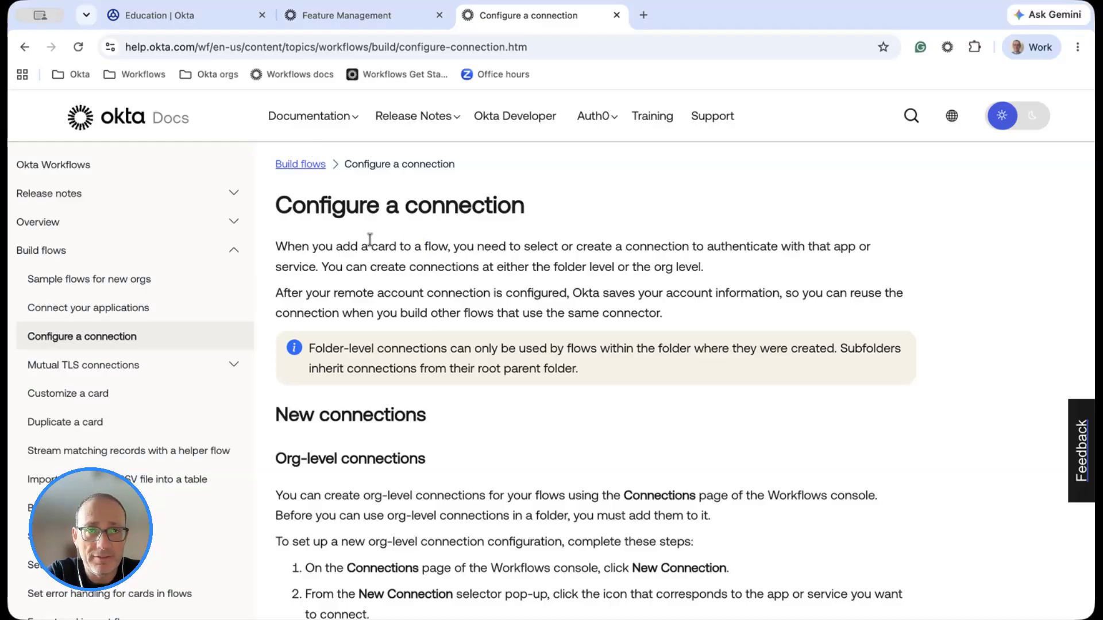
click(377, 9)
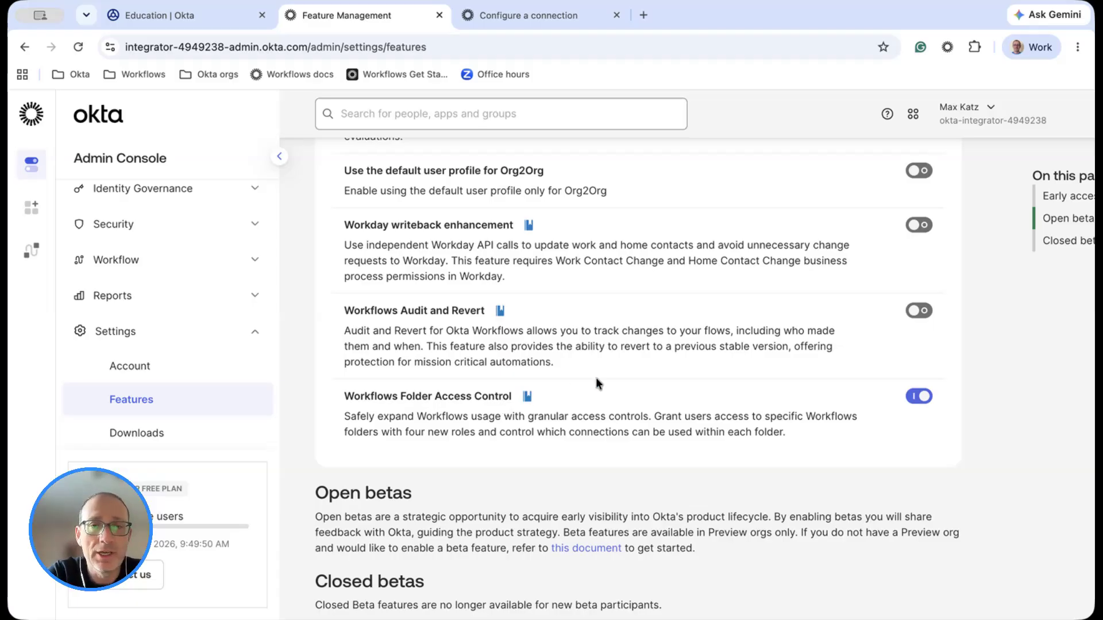
click(216, 17)
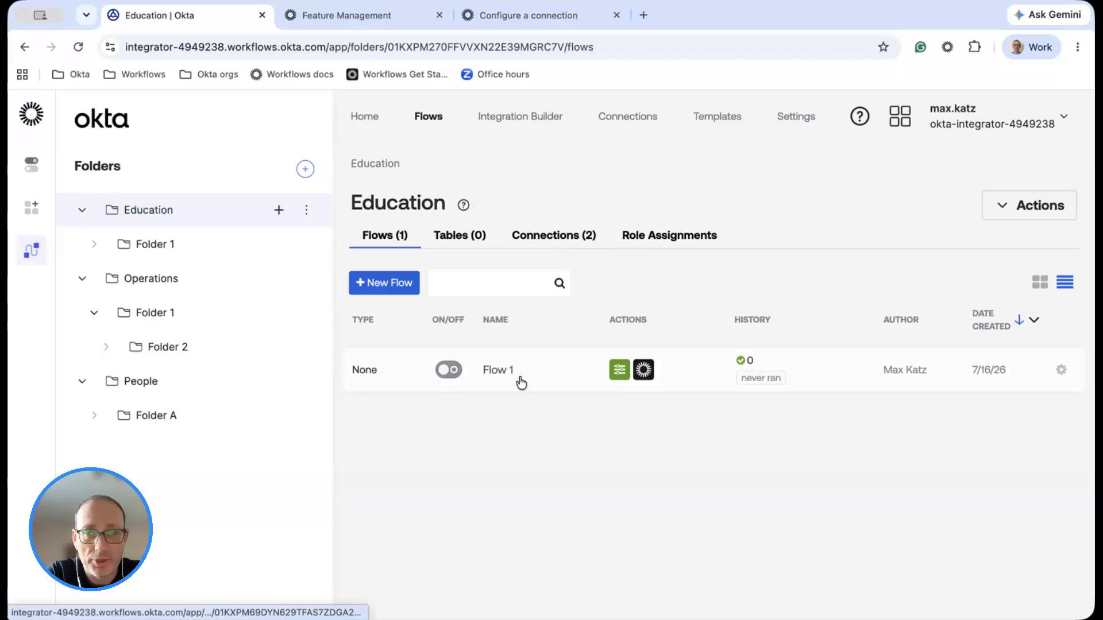
Step: Examine which connections are used by Flow 2 in Education's Folder 1 and by Flow 1 in the Education folder
click(161, 246)
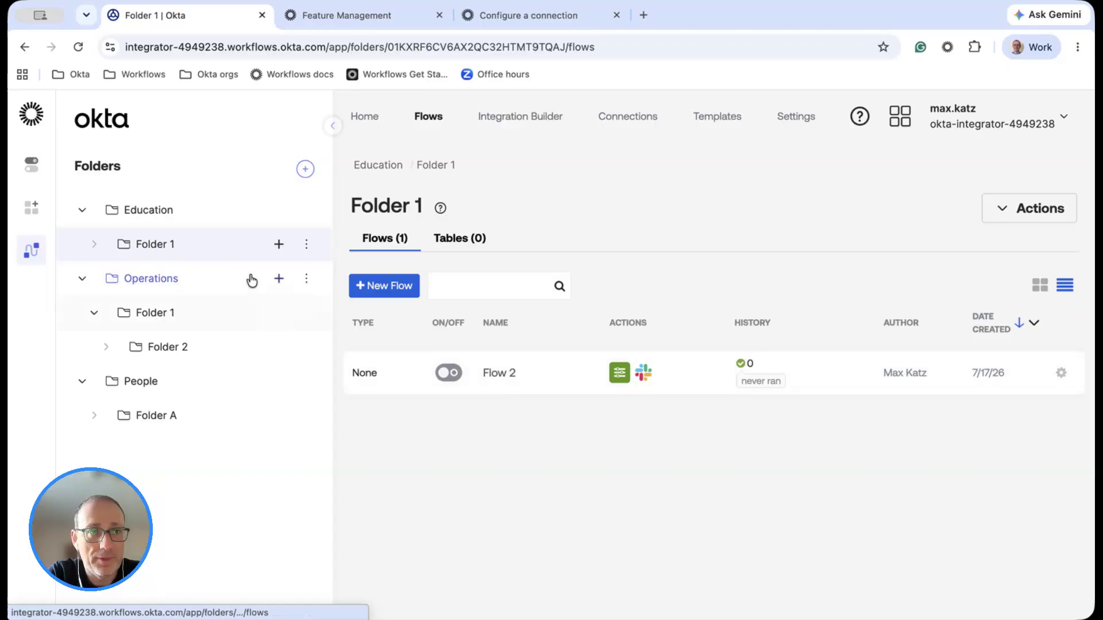
click(516, 380)
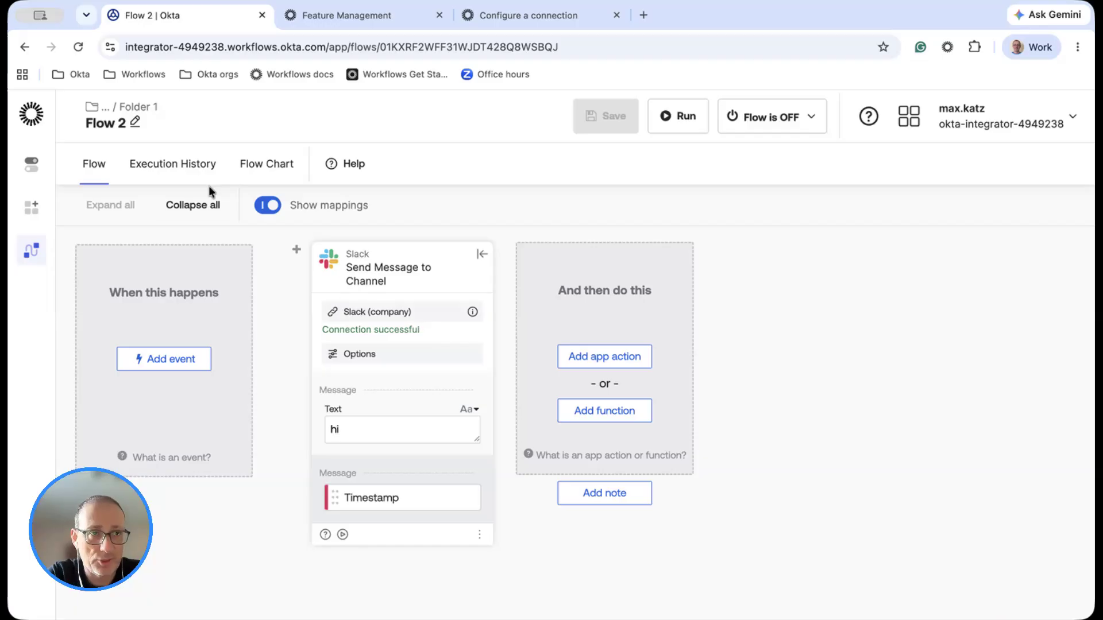
click(140, 106)
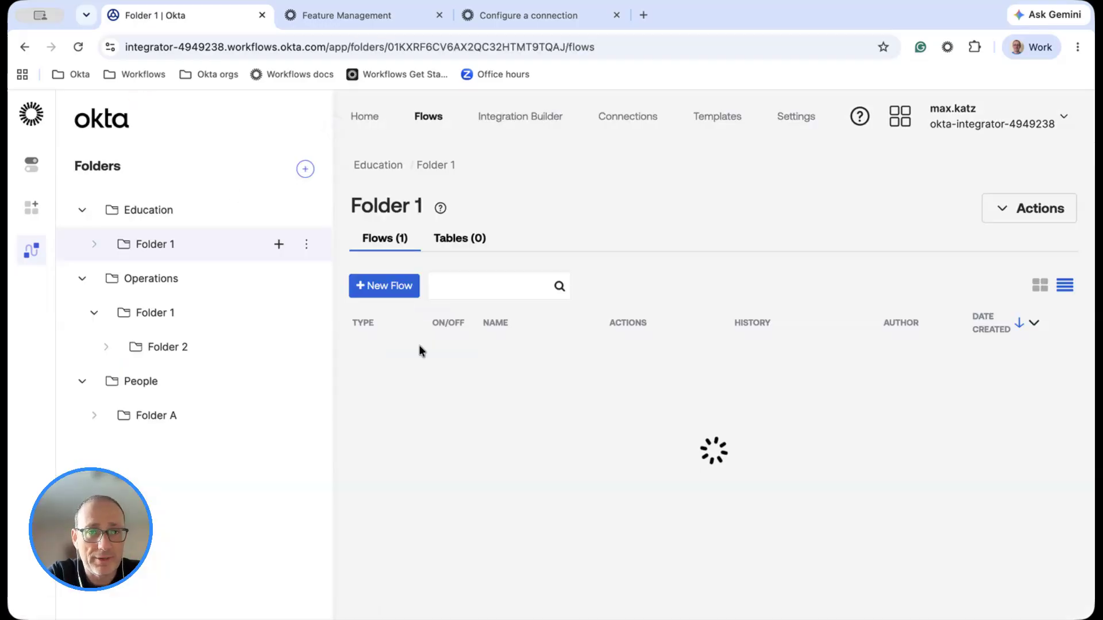
click(155, 212)
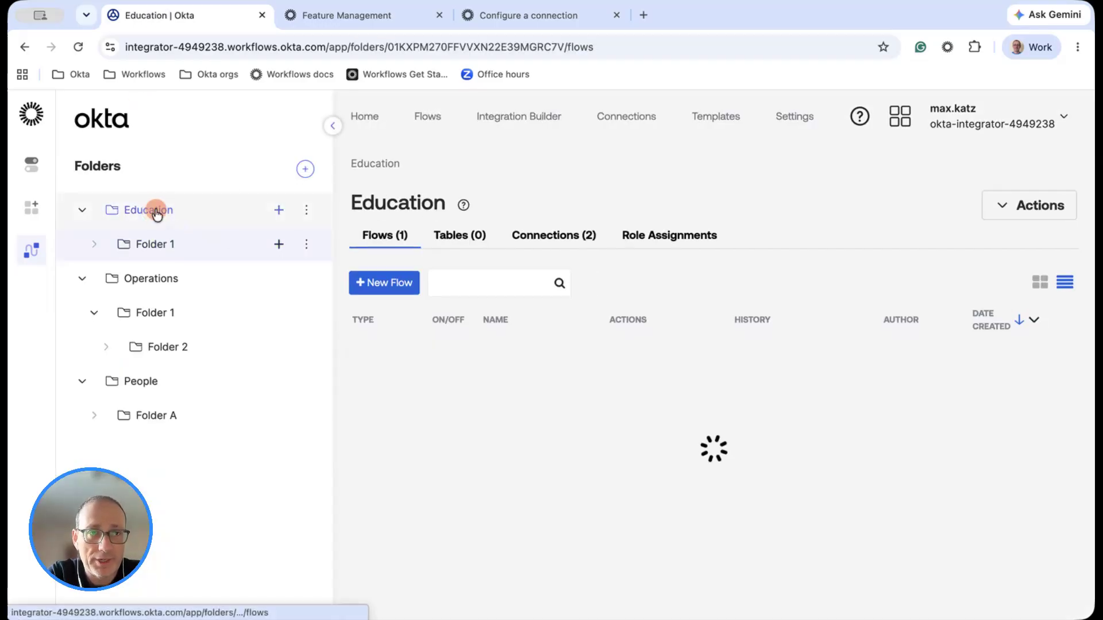
click(497, 375)
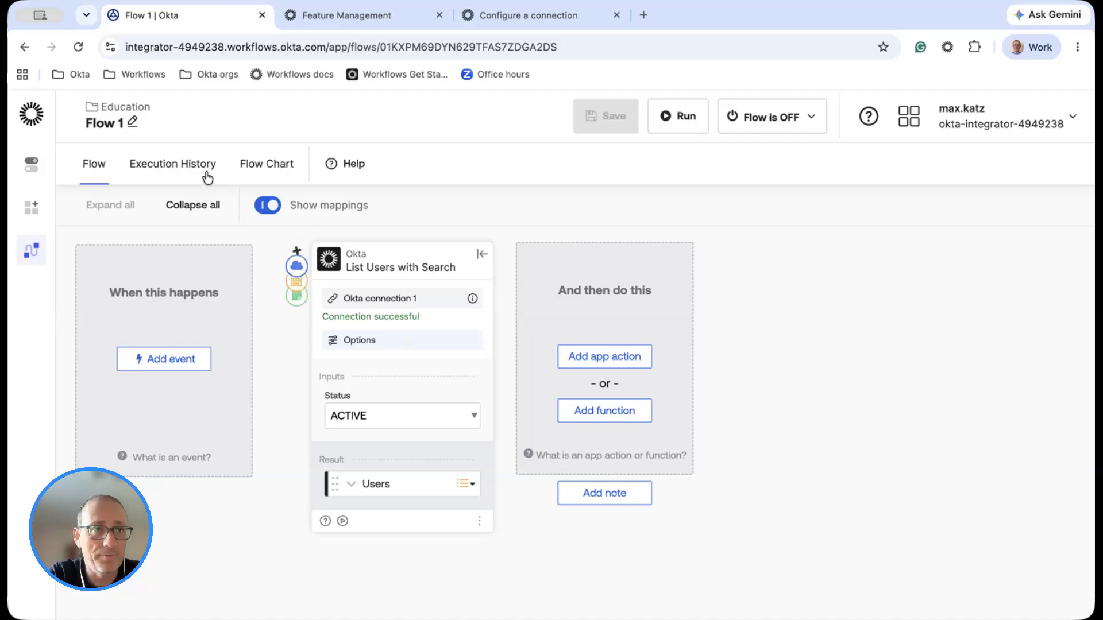
click(138, 109)
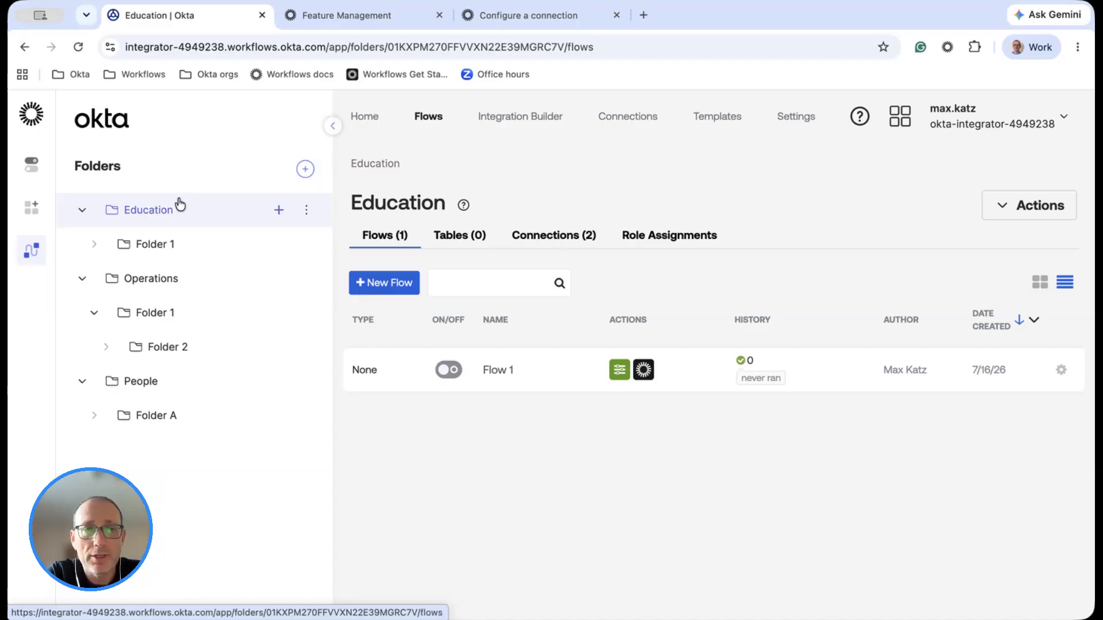
Step: Compare Education's Folder 1 with its parent folder and examine the level of each connection available in Education
click(153, 245)
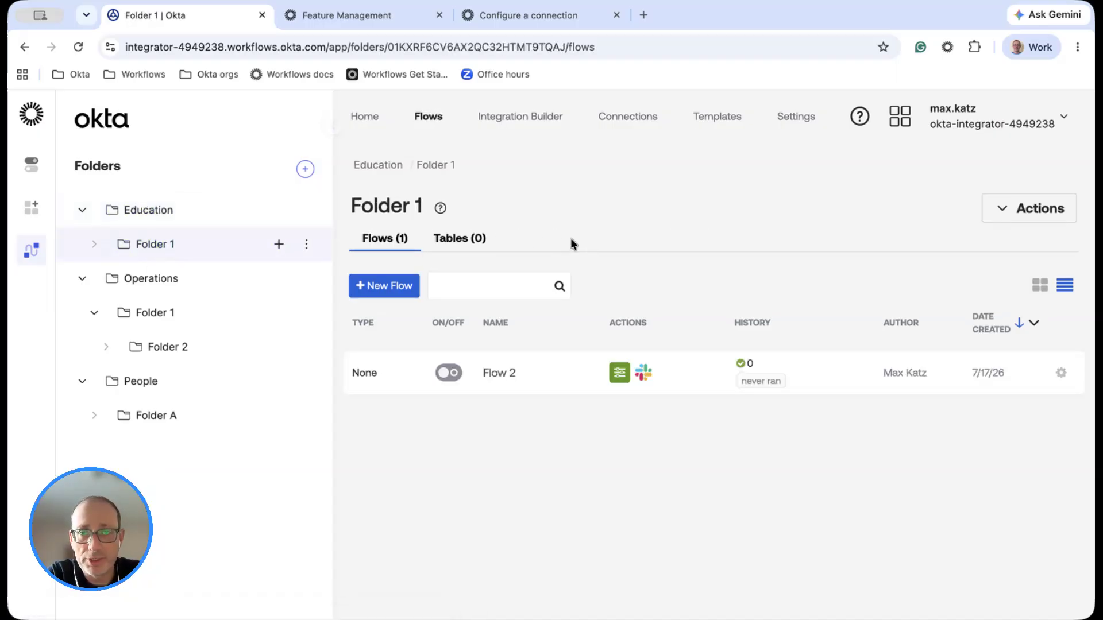
click(143, 211)
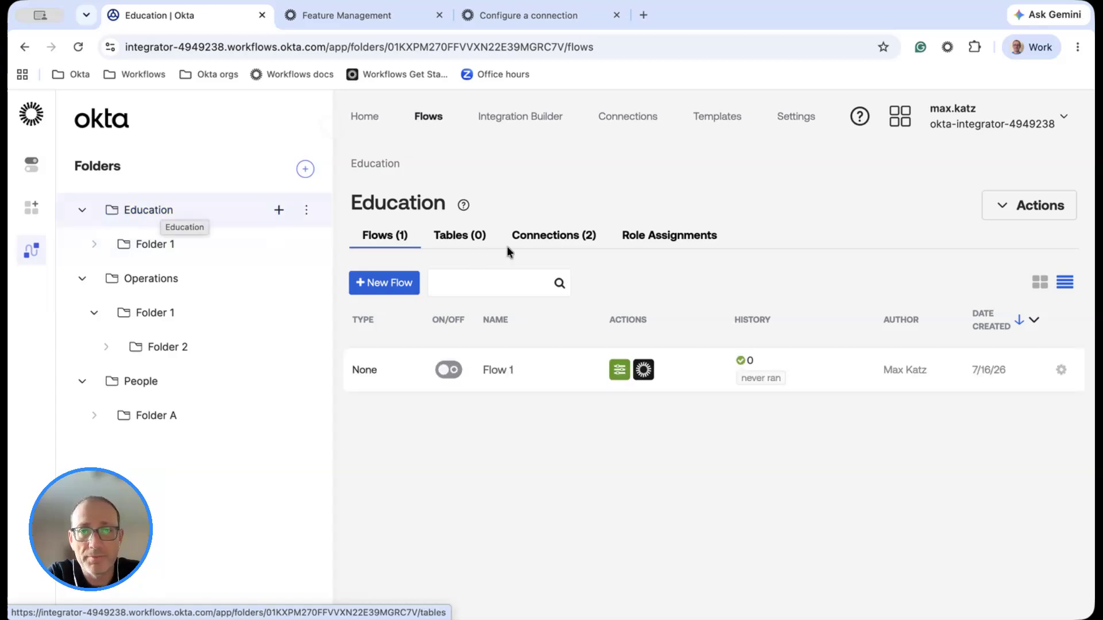
click(549, 245)
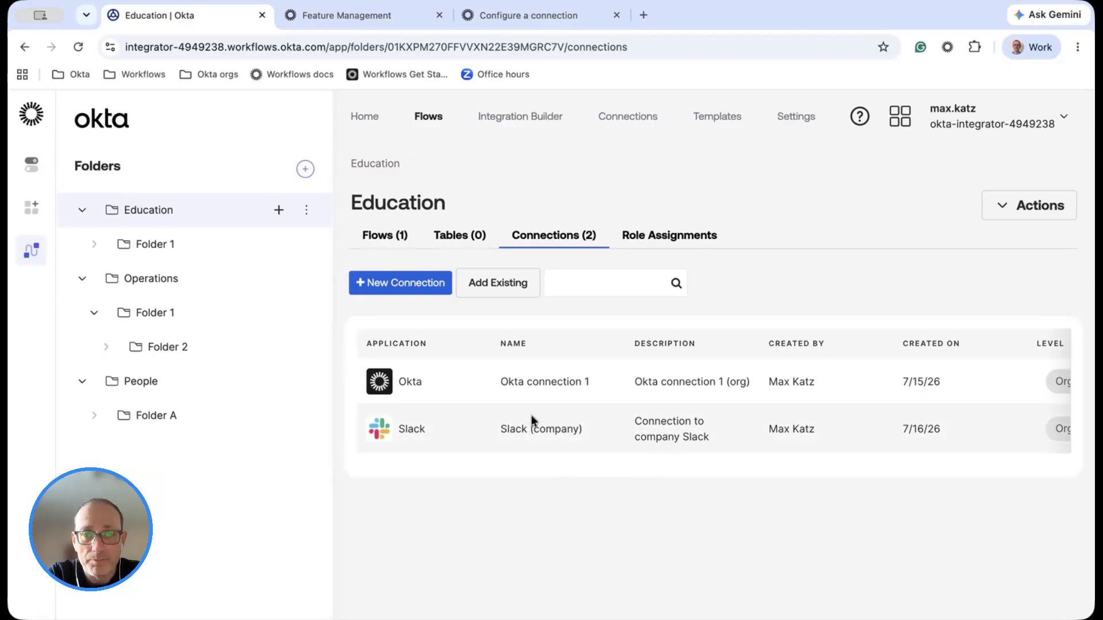
scroll(653, 401, right, 2)
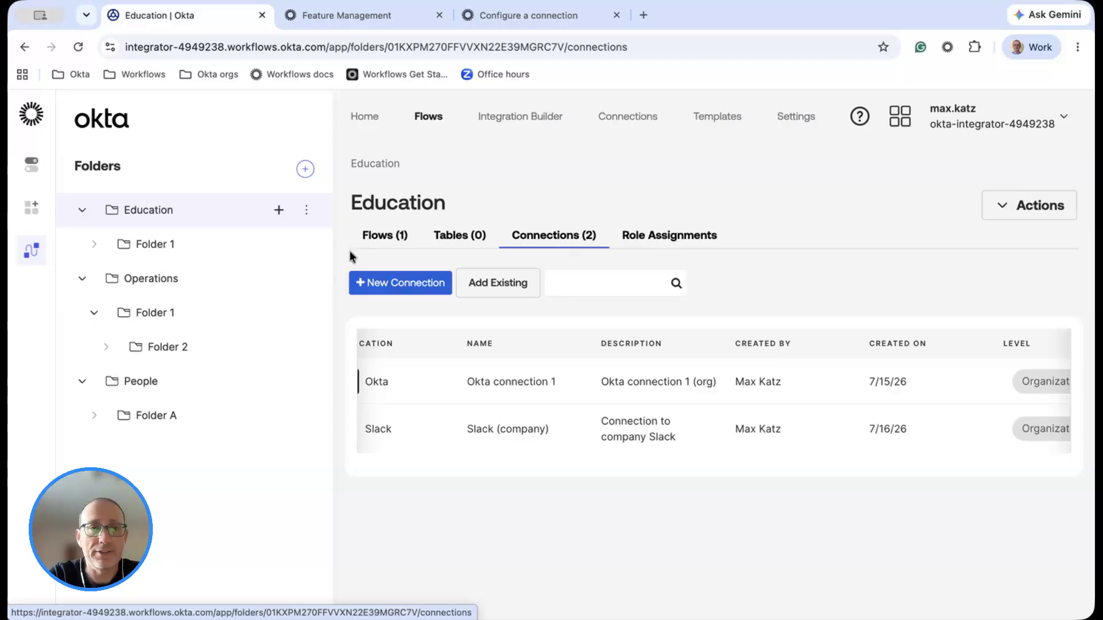
scroll(609, 406, right, 2)
scroll(611, 406, right, 5)
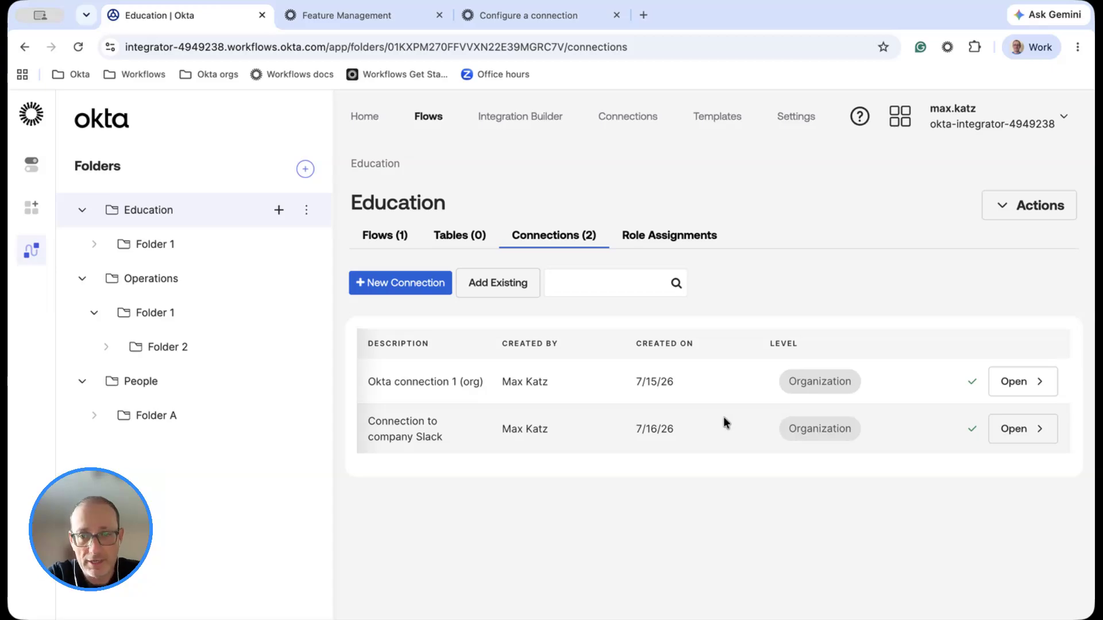
scroll(723, 416, left, 7)
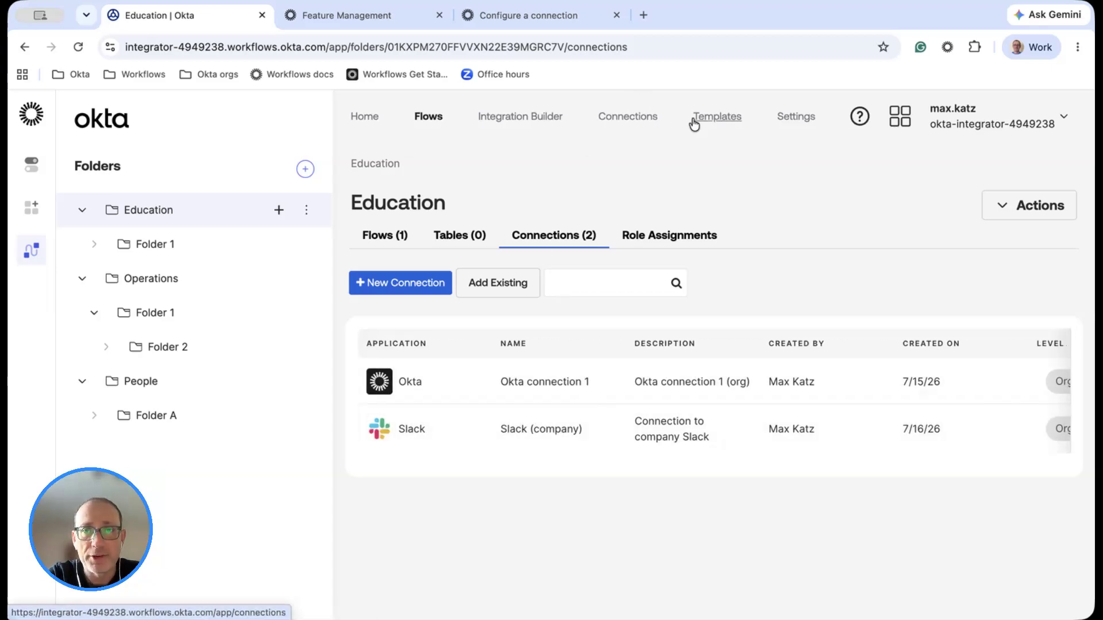
Step: Review the org-wide connections list with its folder access, and check the connections of the Operations folder
click(638, 118)
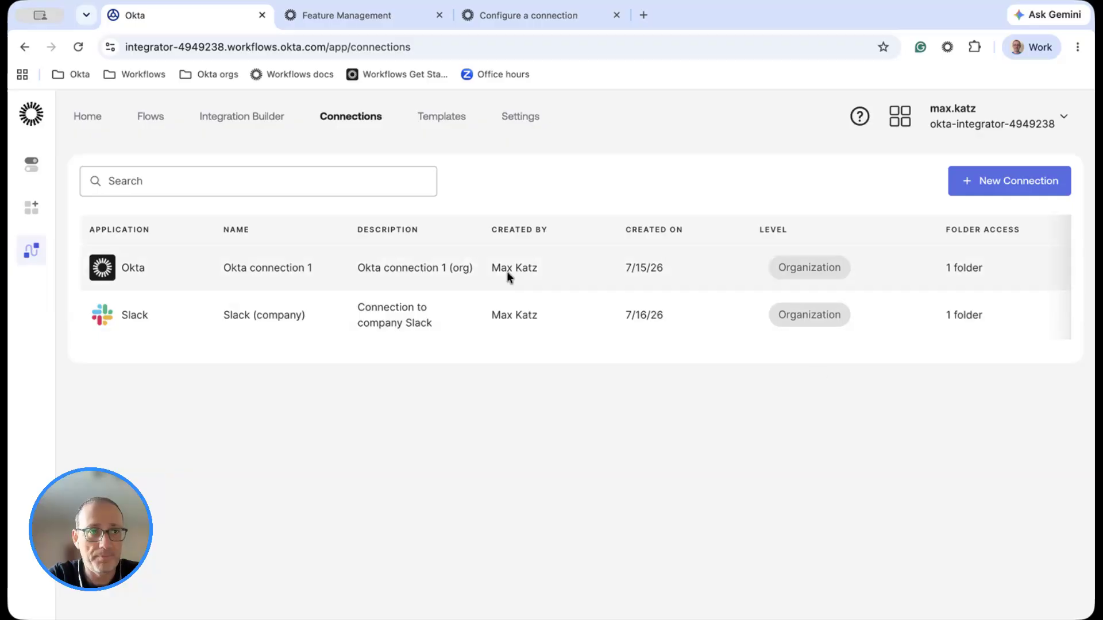
click(144, 117)
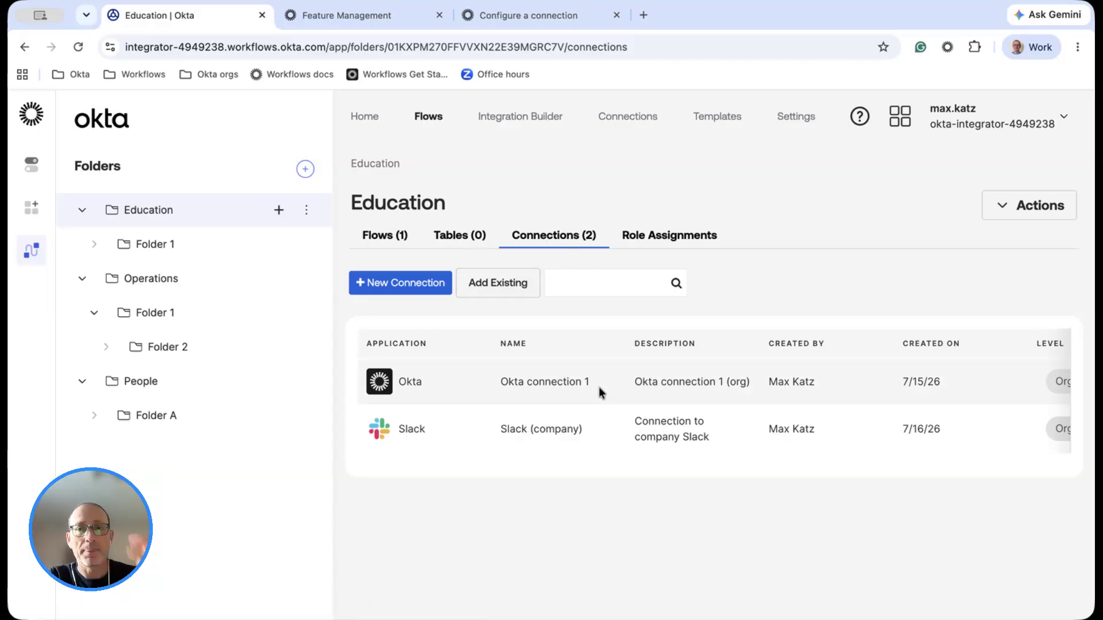
click(151, 279)
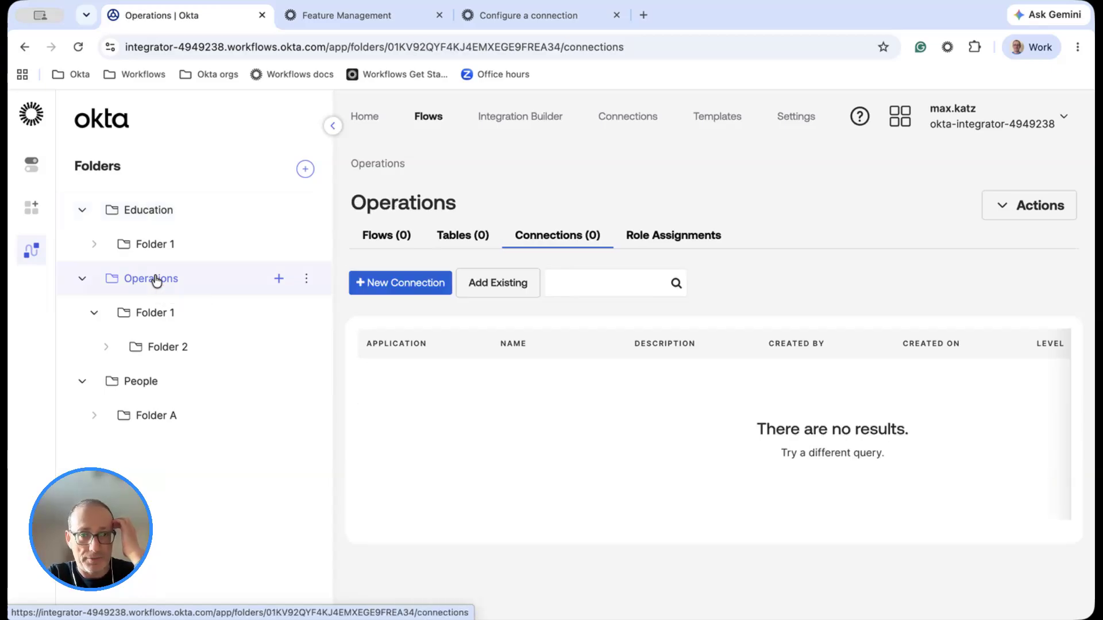
Step: Create a new flow named Flow 3 in Folder 2 under Operations > Folder 1
click(170, 350)
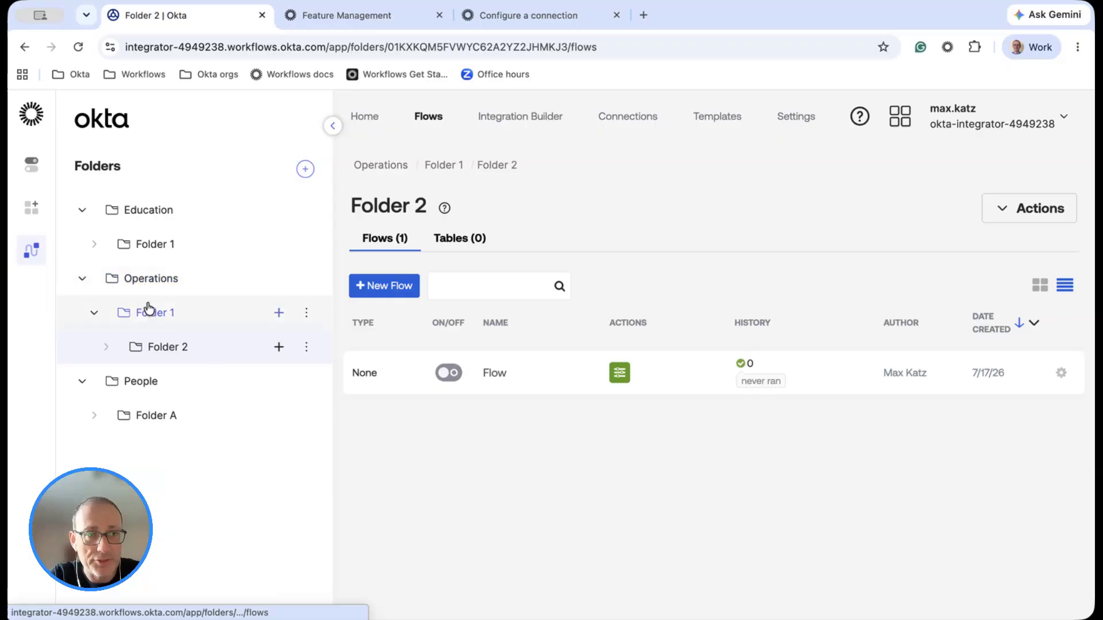
click(386, 286)
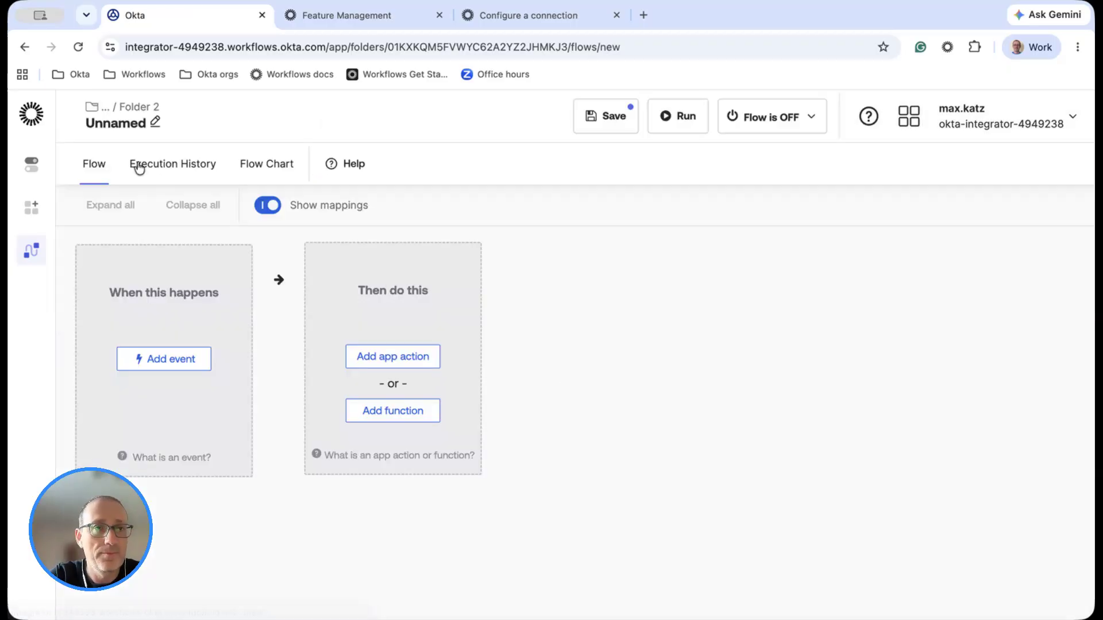
click(156, 123)
click(564, 283)
text(Fl)
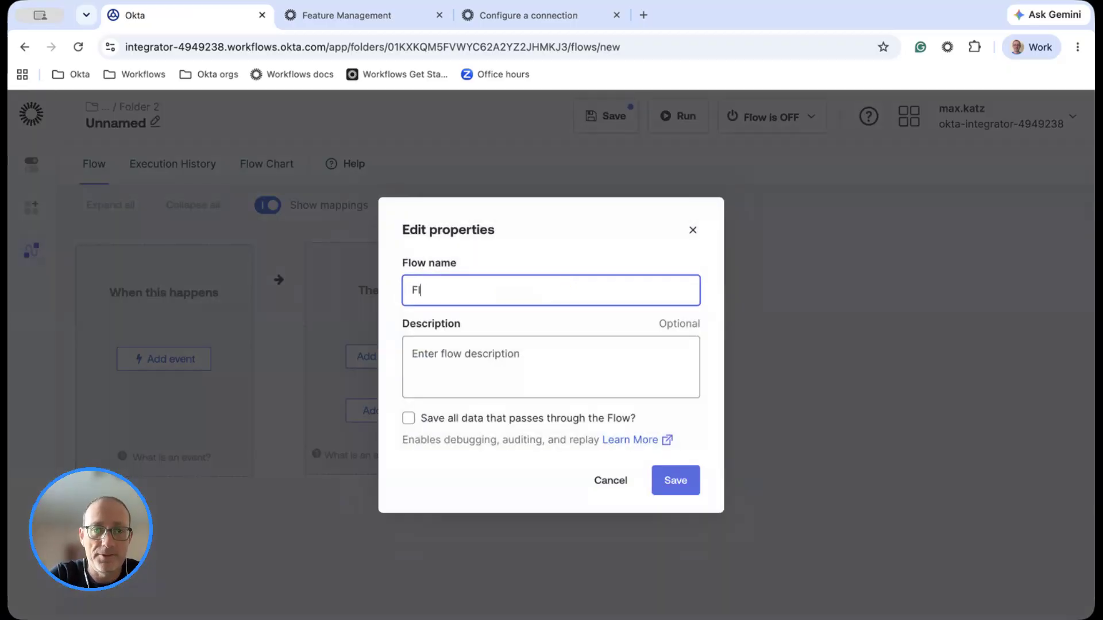
text(ow 3)
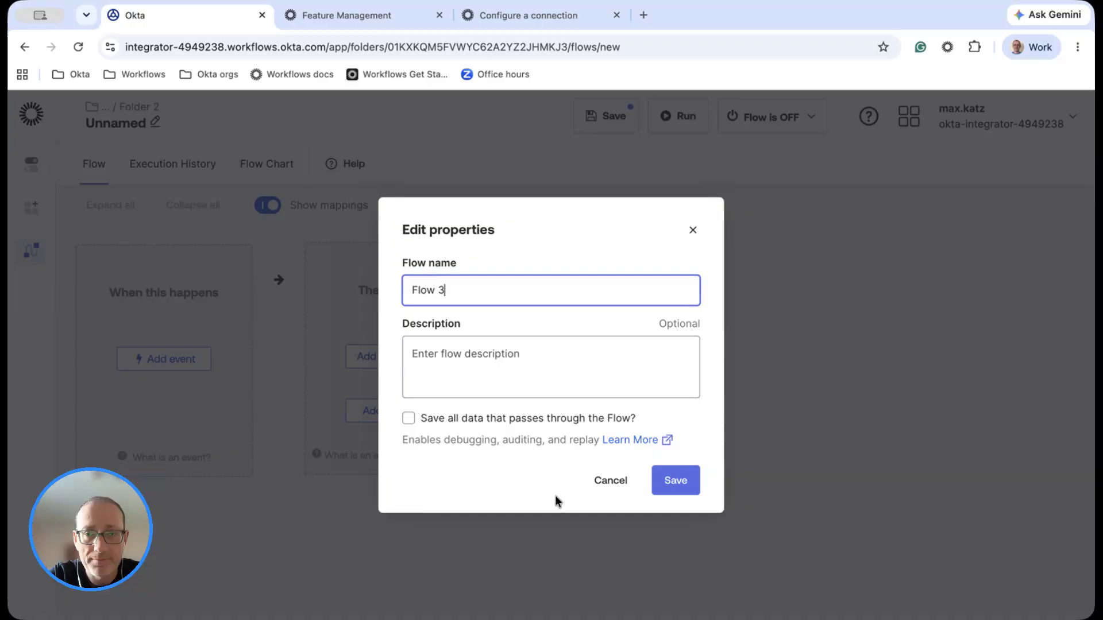
click(678, 482)
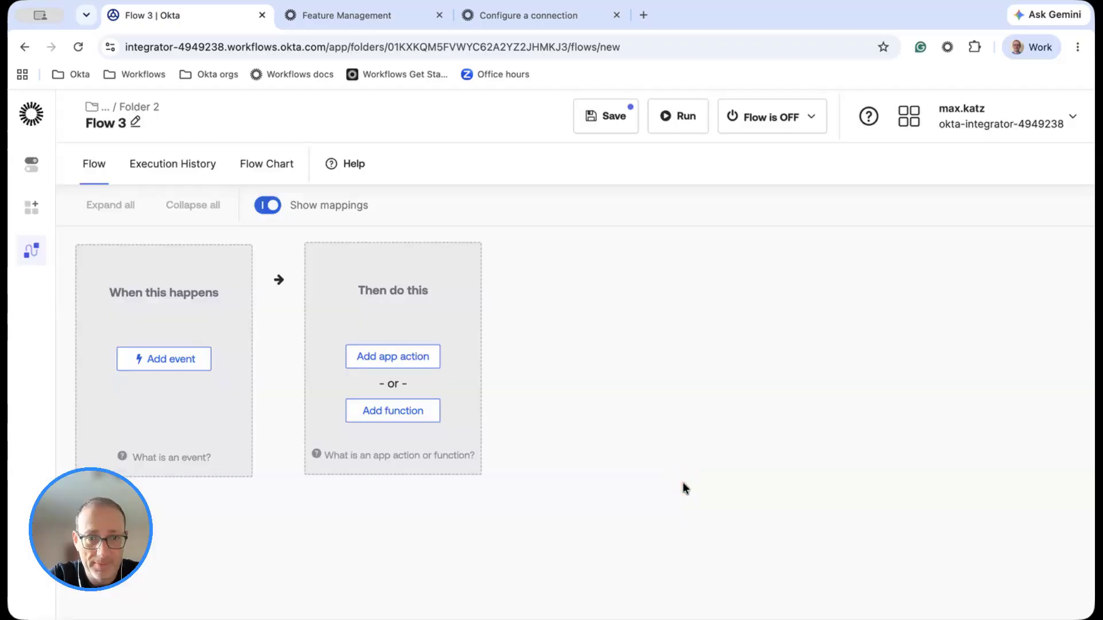
Step: Search the Okta app's actions for "sear" and add the List Users with Search action card to Flow 3
click(396, 357)
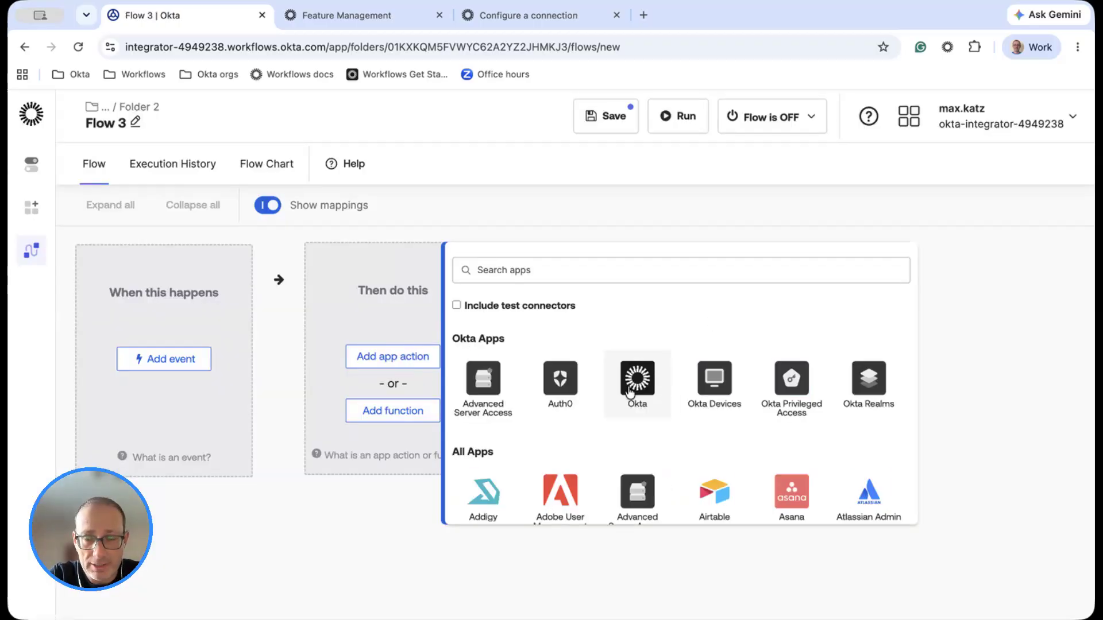
click(631, 393)
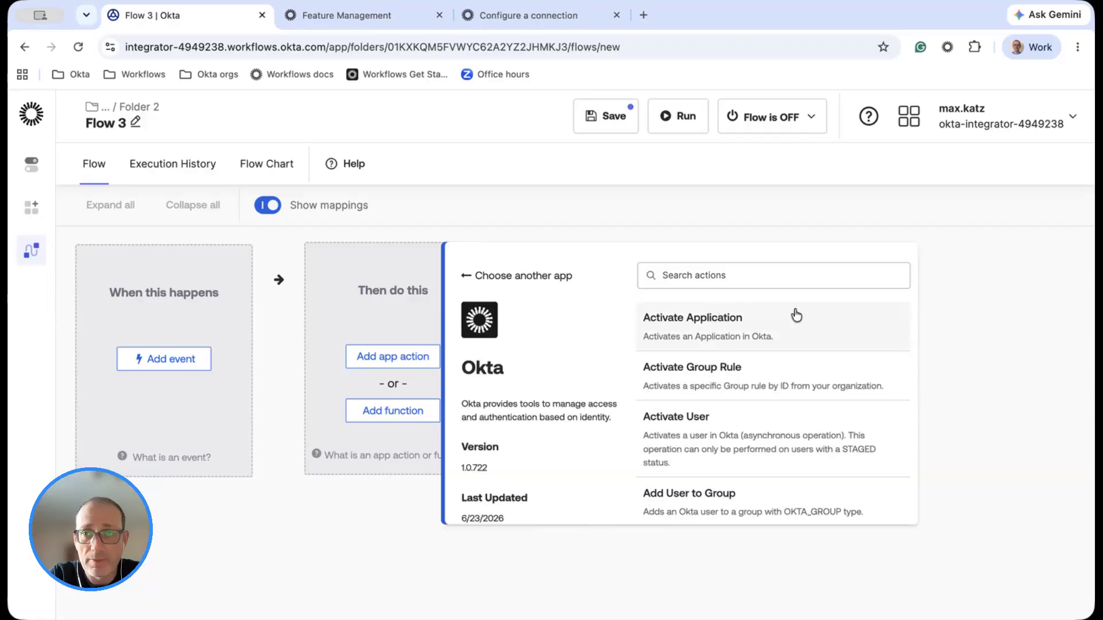
scroll(795, 316, down, 8)
click(807, 274)
text(sear)
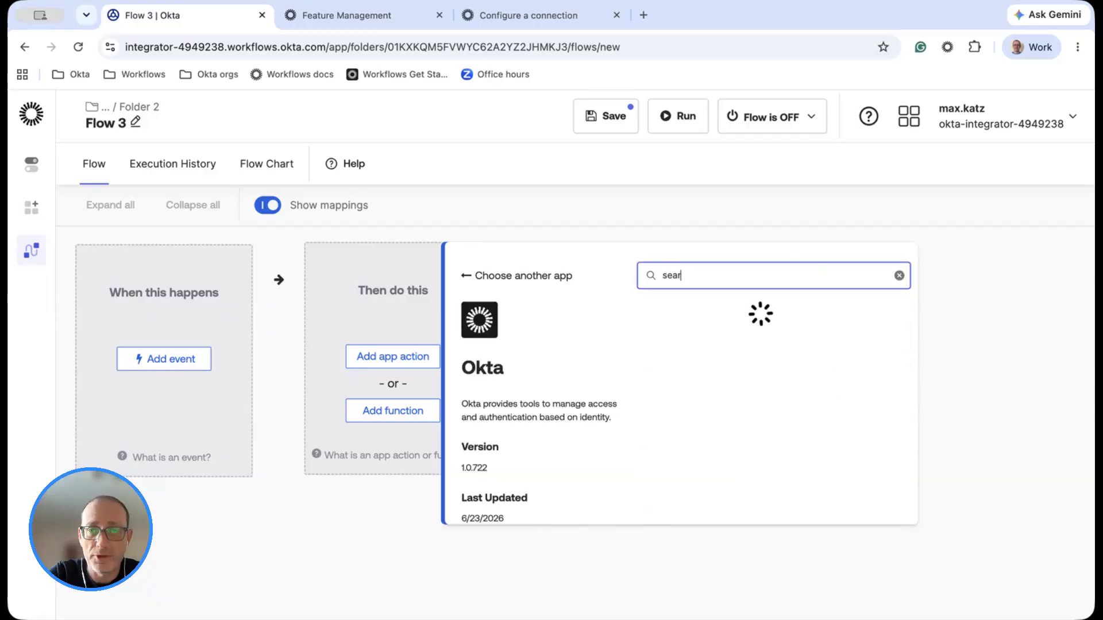
scroll(761, 396, down, 3)
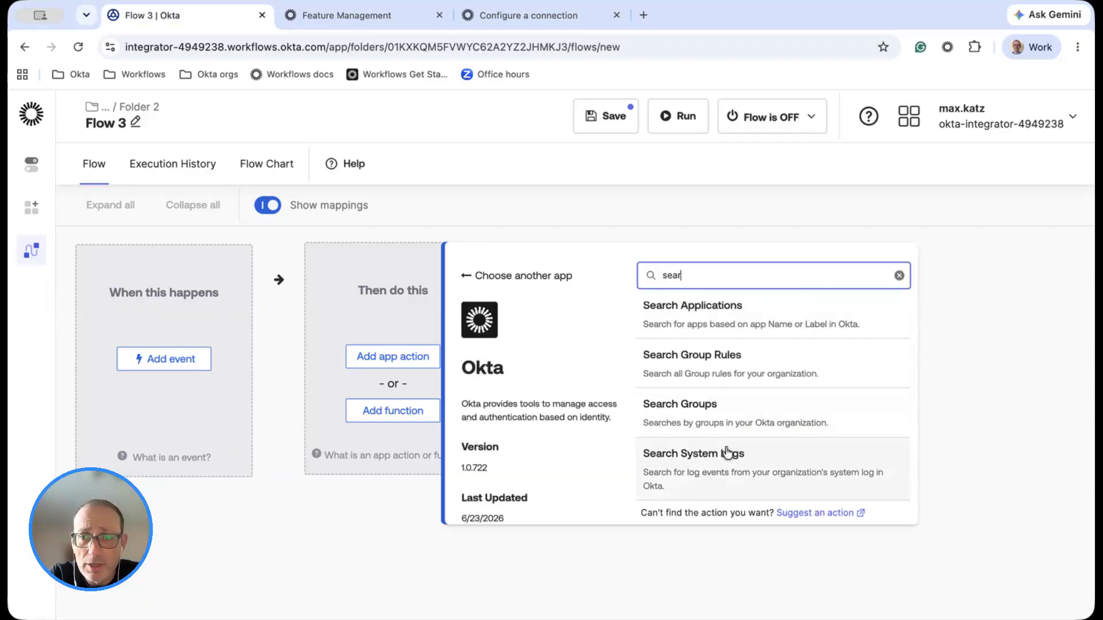
scroll(747, 379, up, 3)
click(724, 343)
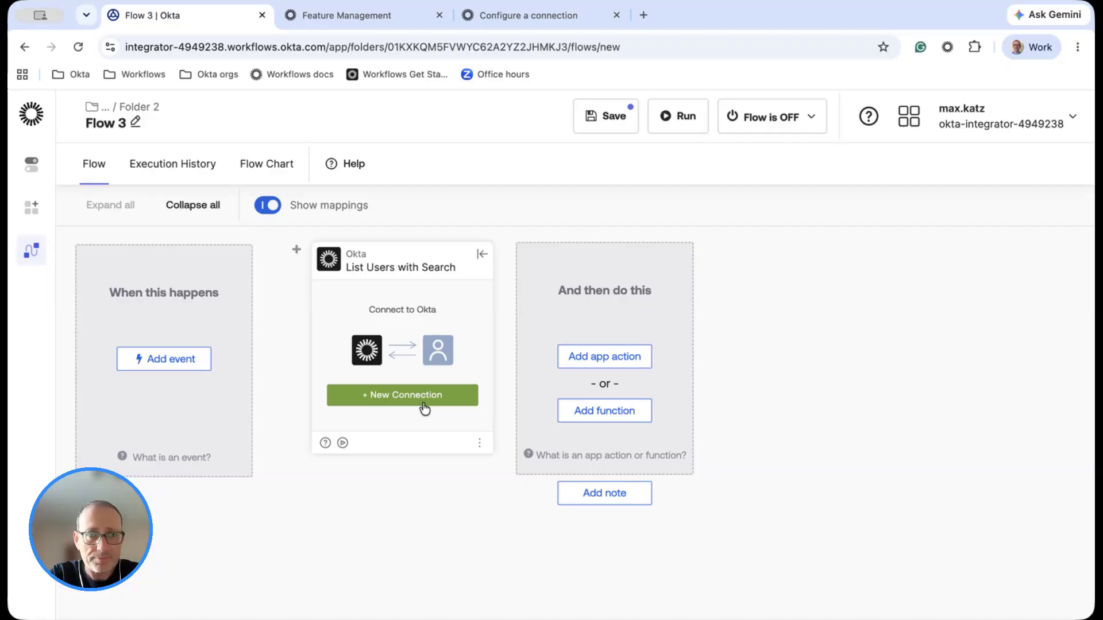
Step: View the new Okta connection form from the List Users with Search card without creating one, and delete the card
click(407, 398)
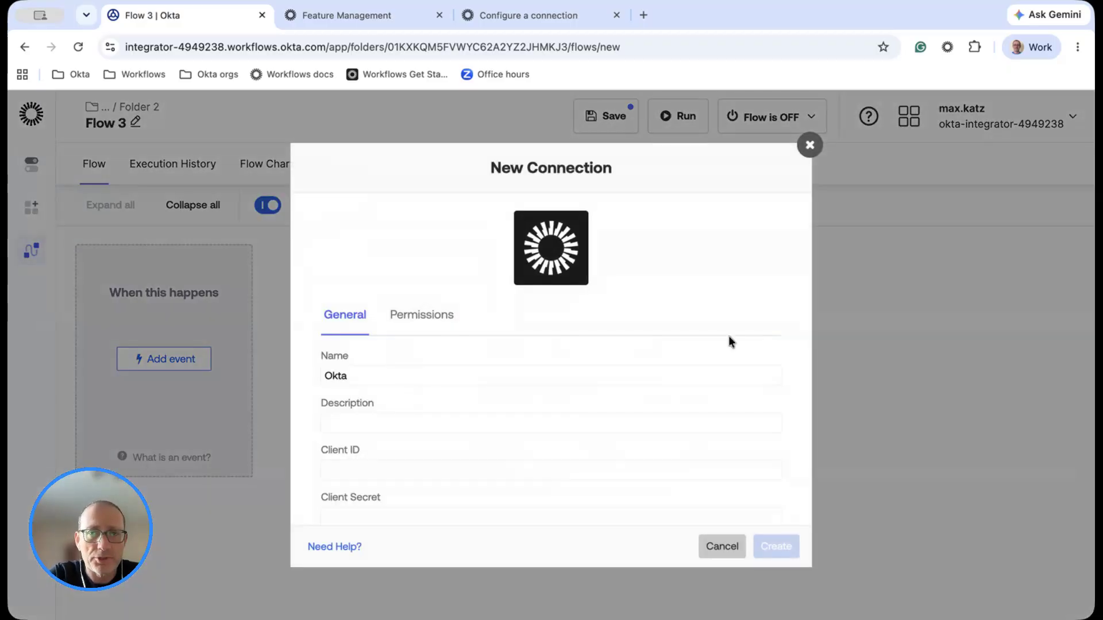
click(810, 145)
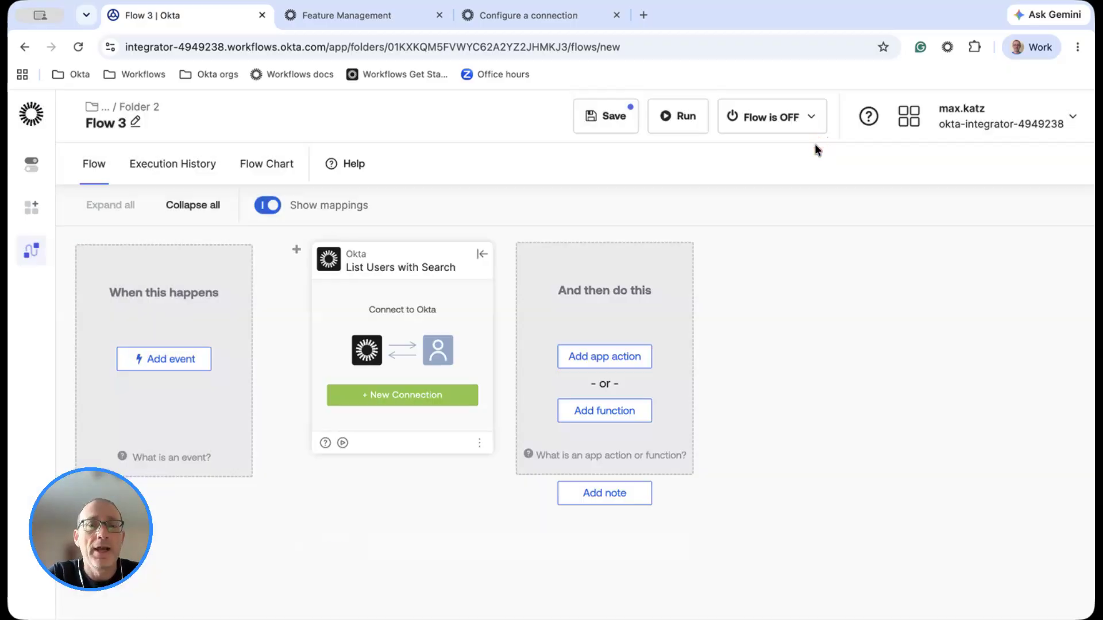
click(479, 443)
click(447, 587)
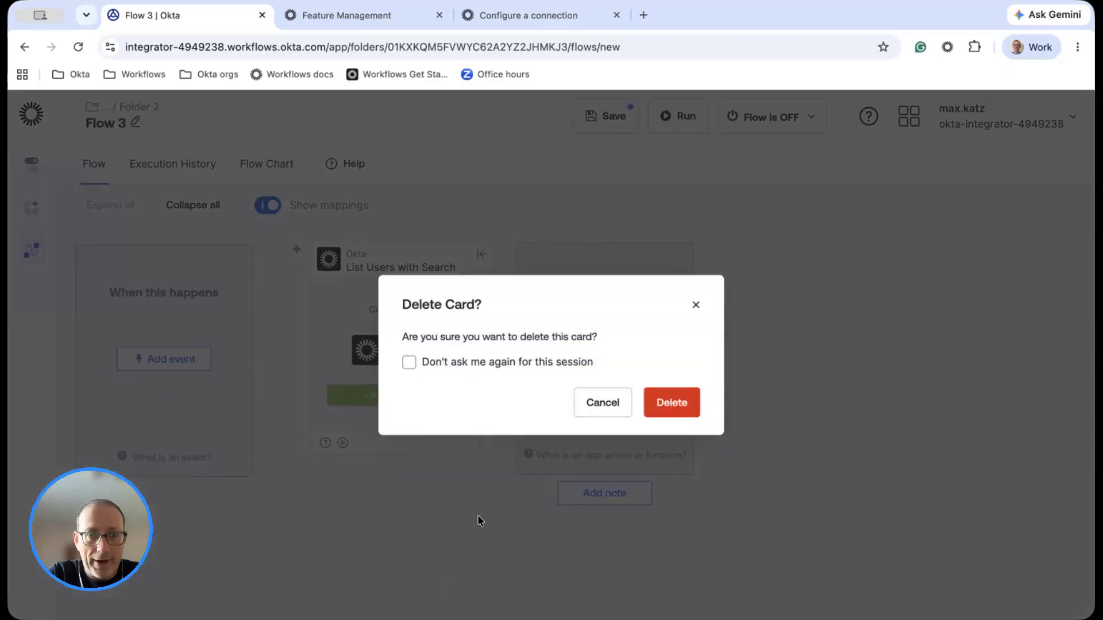
click(676, 406)
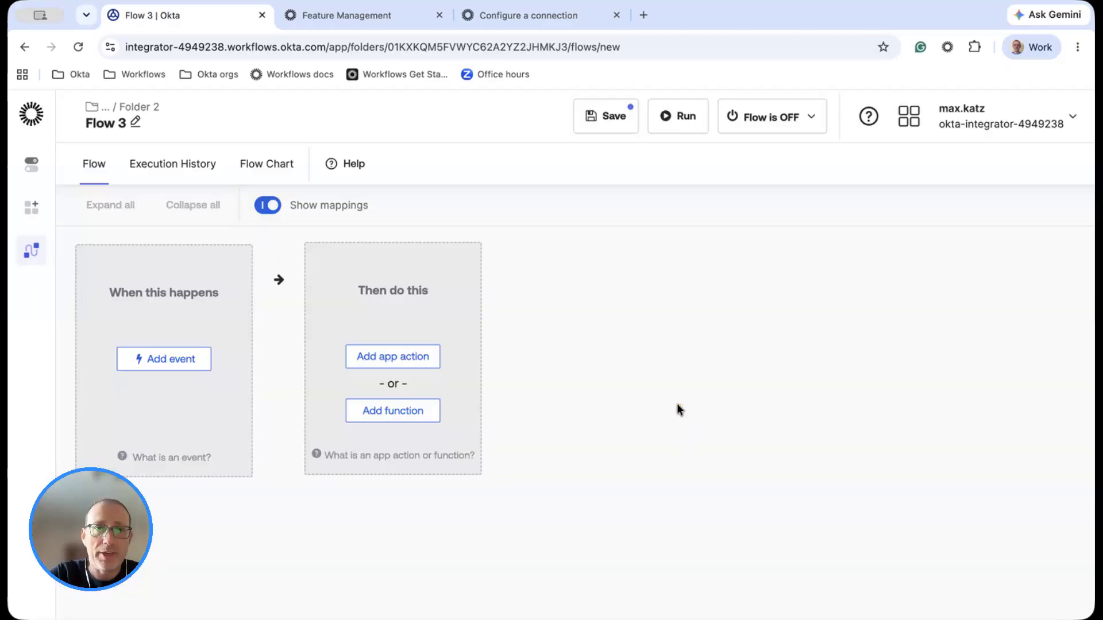
Step: Save the changes to Flow 3 and go back to the flows of Folder 2
click(140, 106)
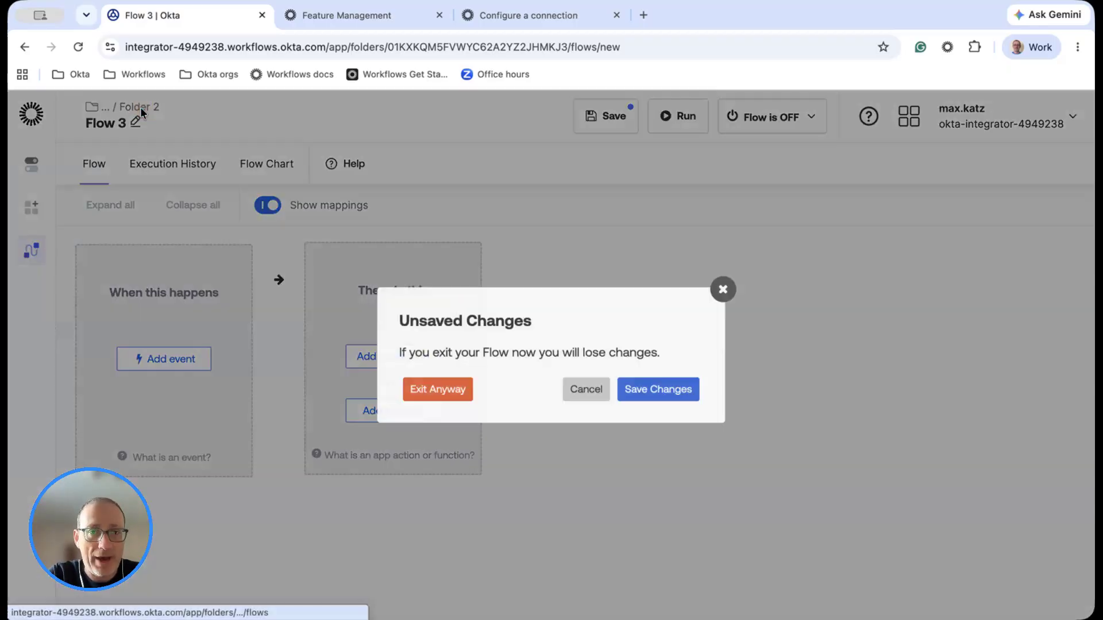
click(674, 391)
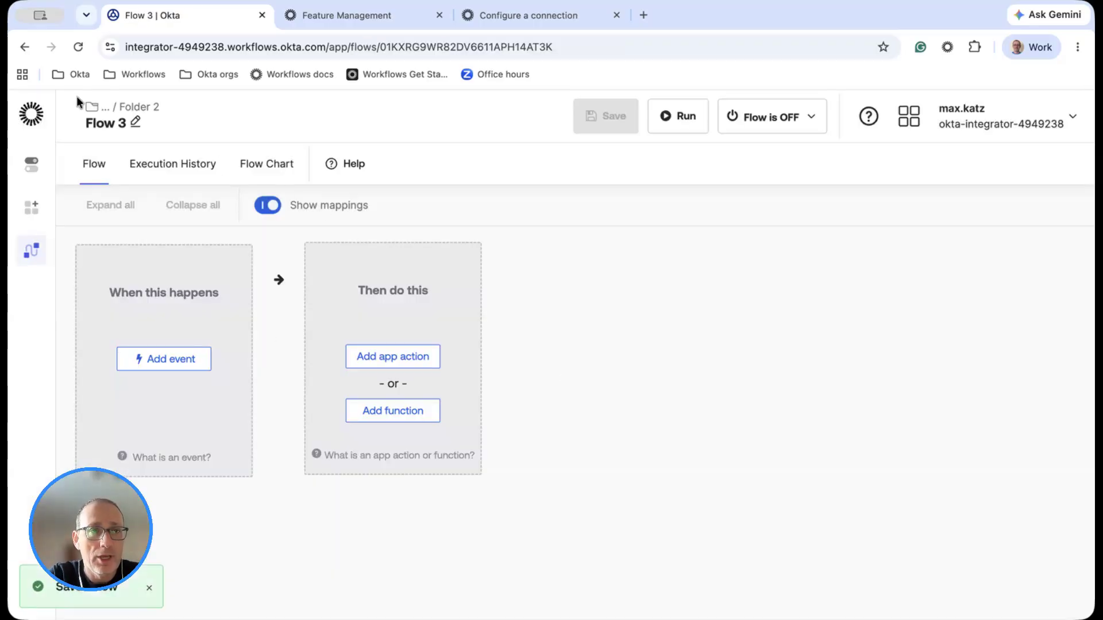
click(131, 108)
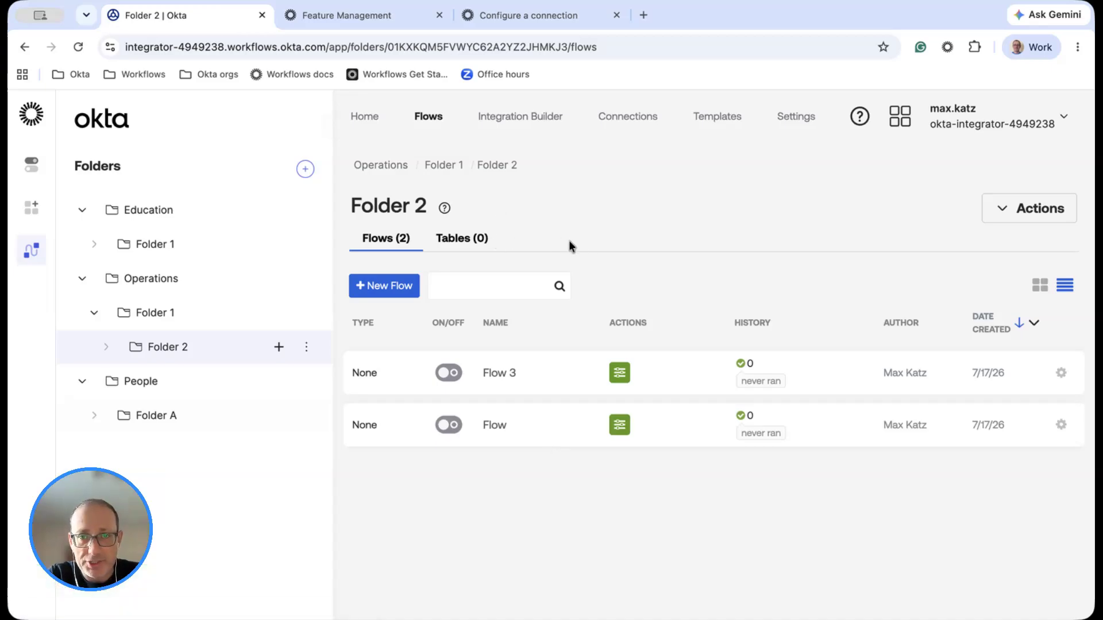
Step: Add the existing organization-level connection Okta connection 1 to the Operations folder's connections
click(143, 280)
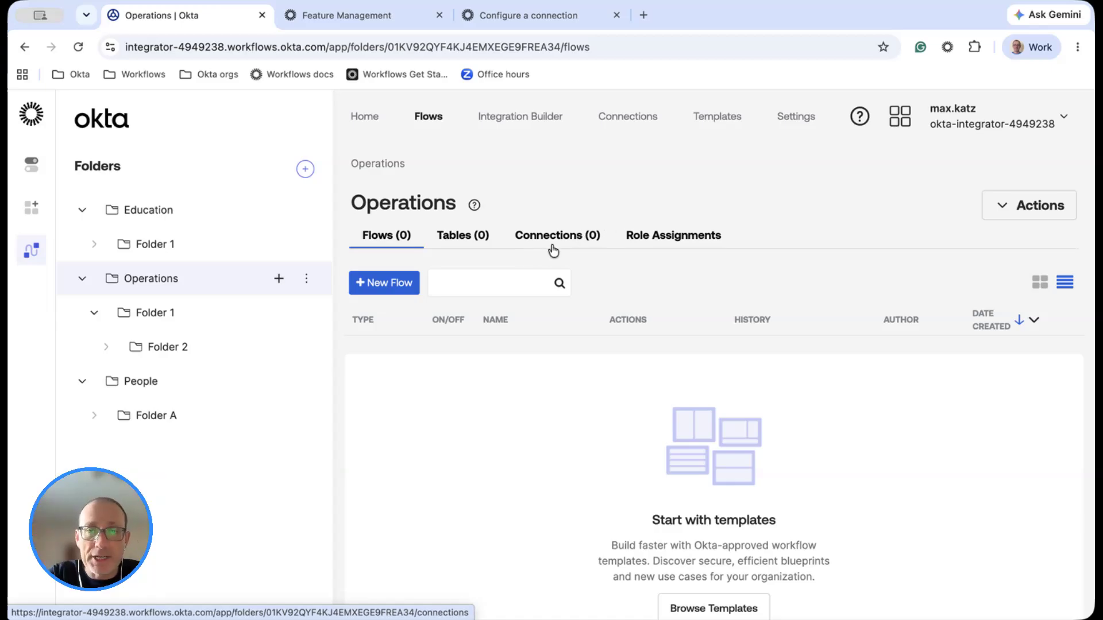
click(578, 236)
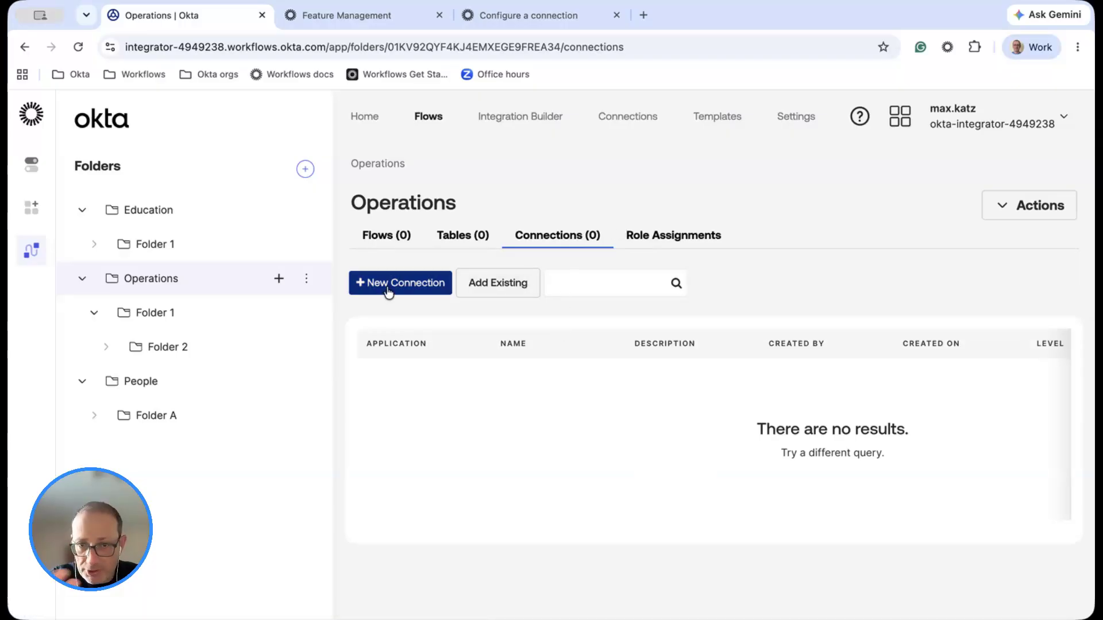
click(515, 294)
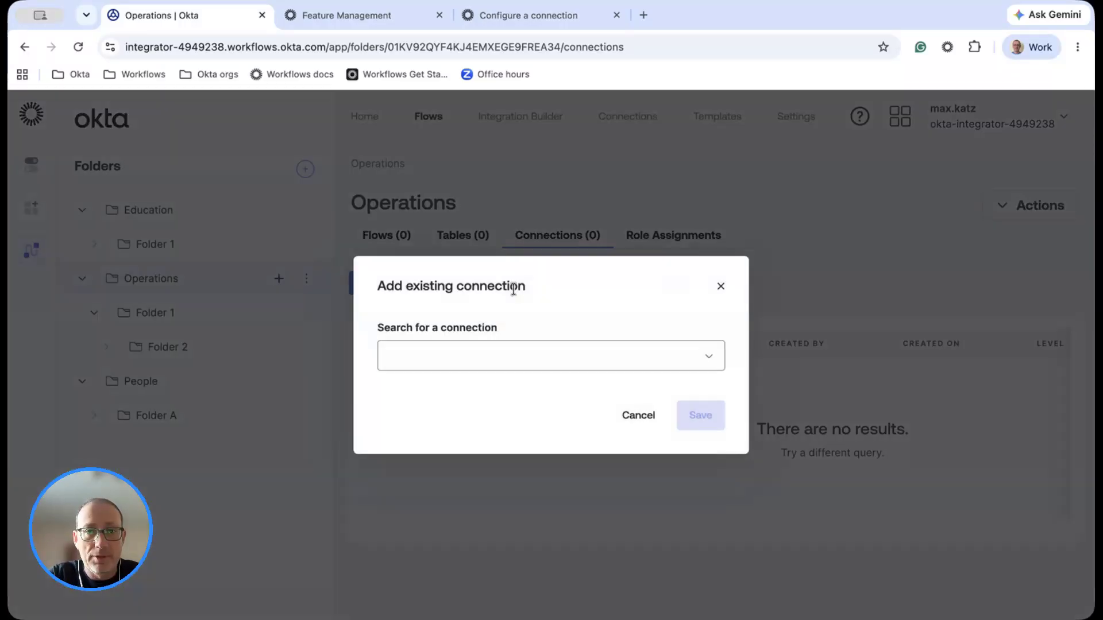
click(707, 367)
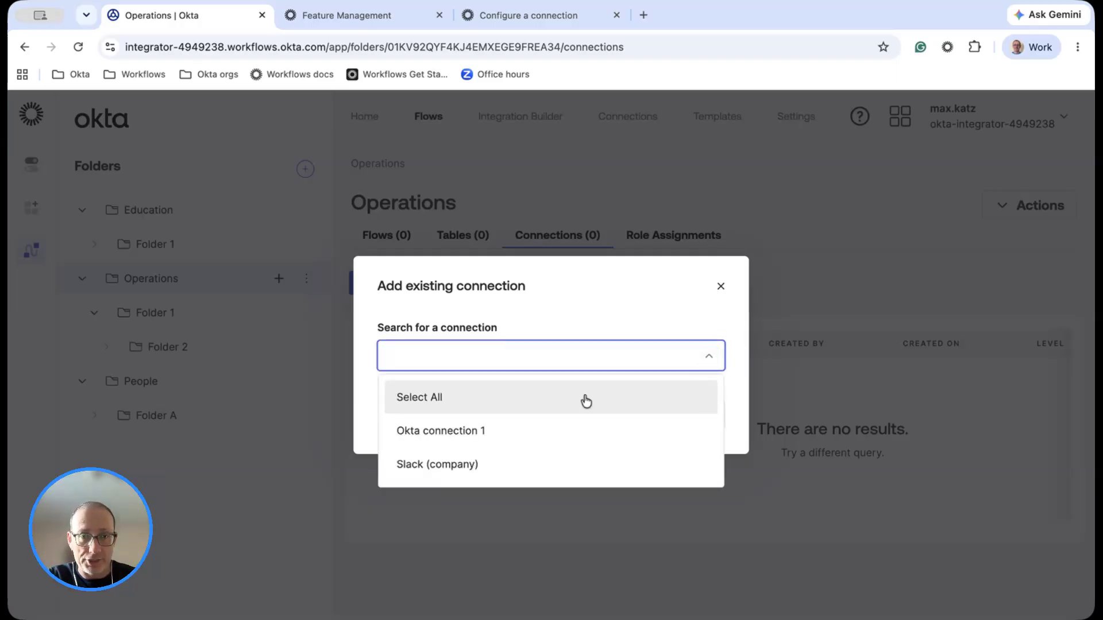
click(457, 432)
click(637, 321)
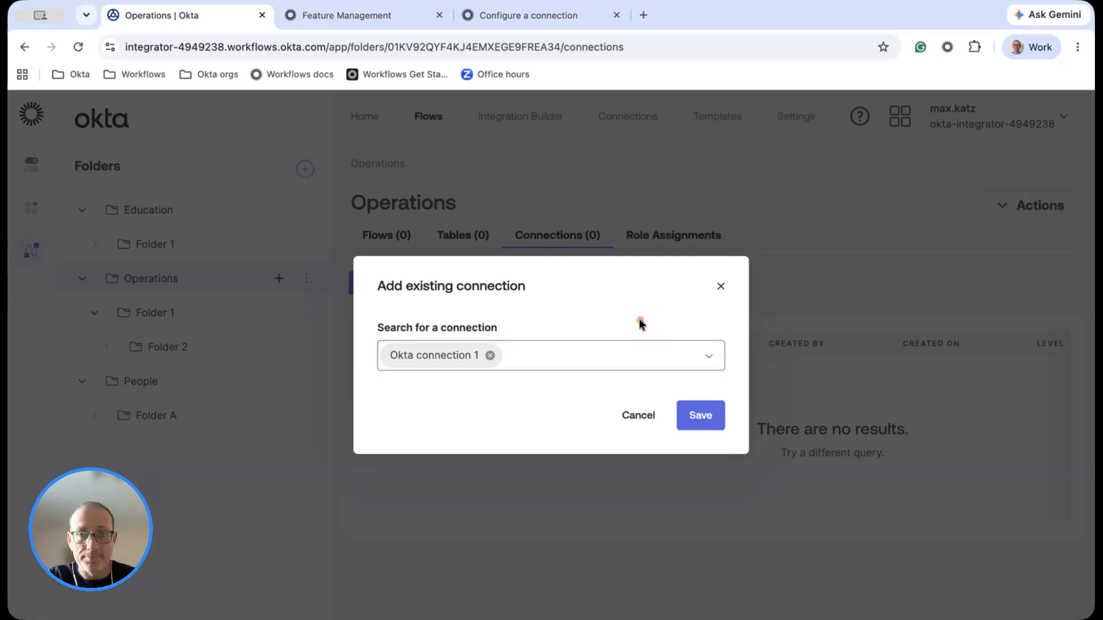
click(706, 417)
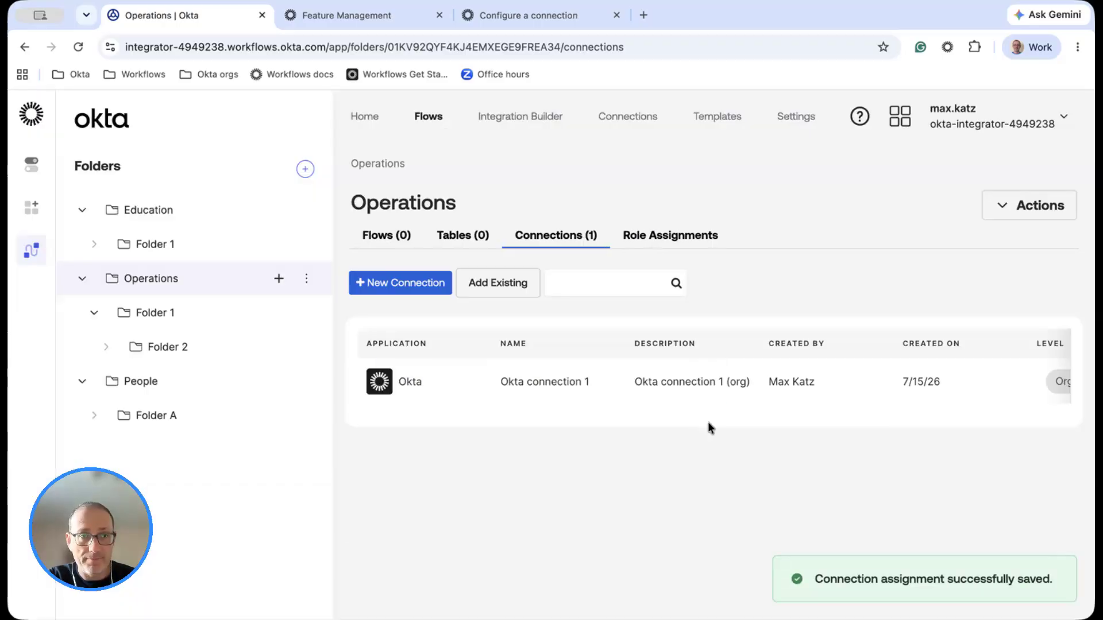
Step: Open Flow 3 in Folder 2, search the Okta app's actions for "sea", and add the List Users with Search card
click(168, 347)
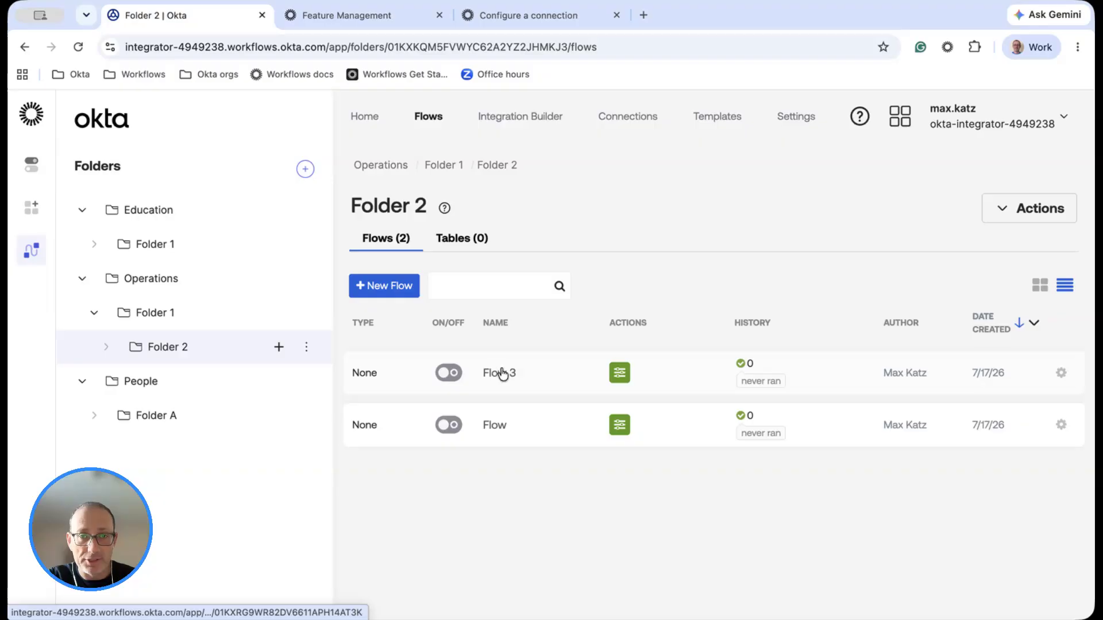
click(496, 371)
click(422, 364)
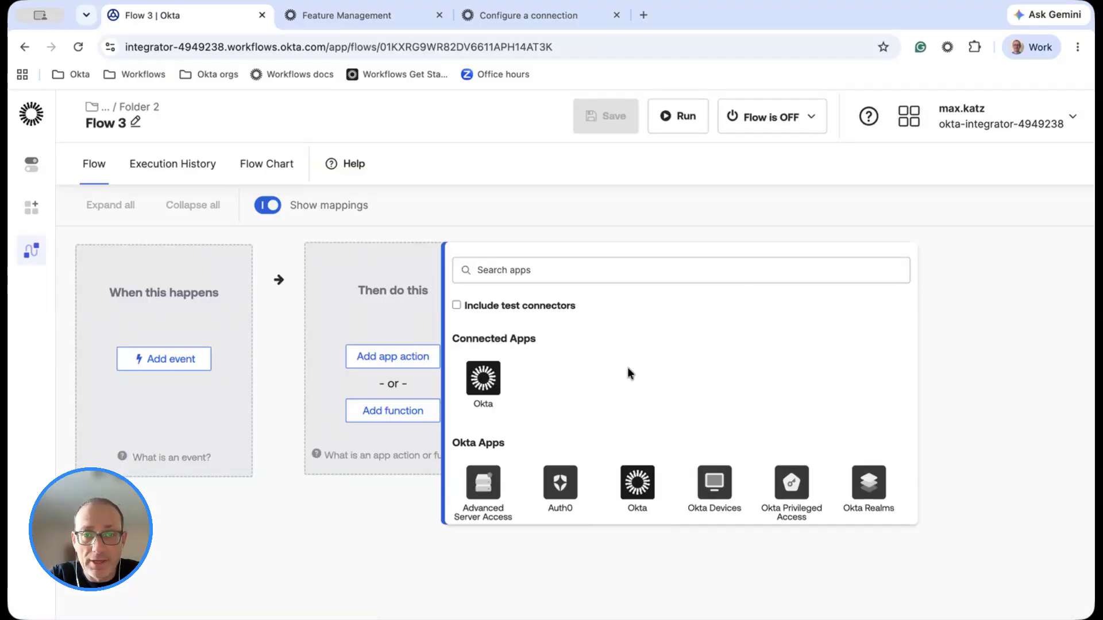
click(486, 377)
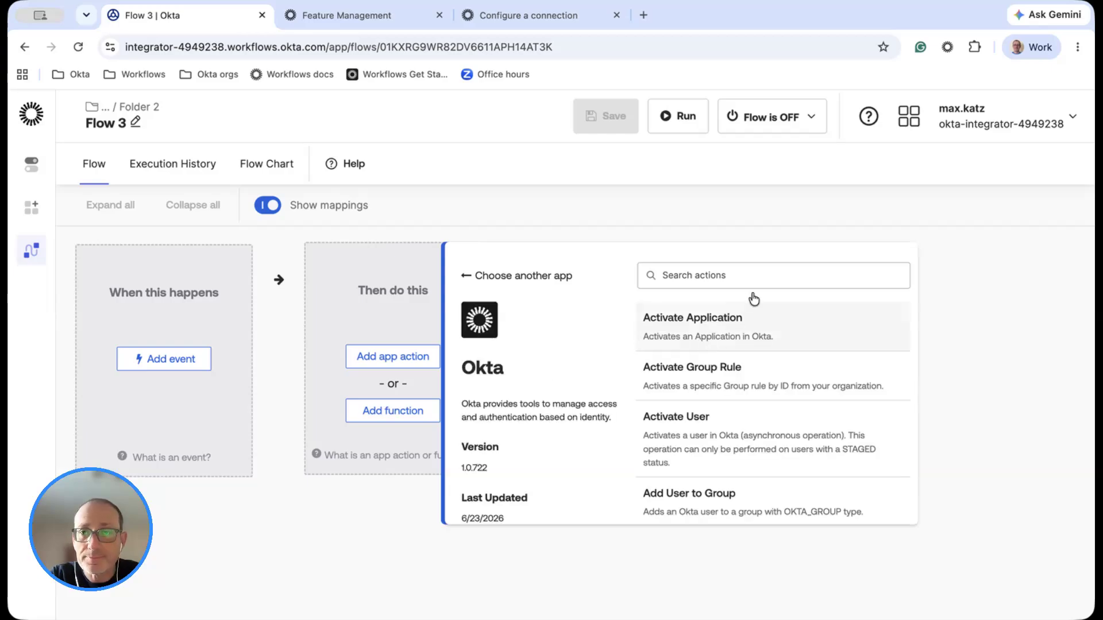
click(770, 278)
text(sezr)
key(BackSpace)
key(BackSpace)
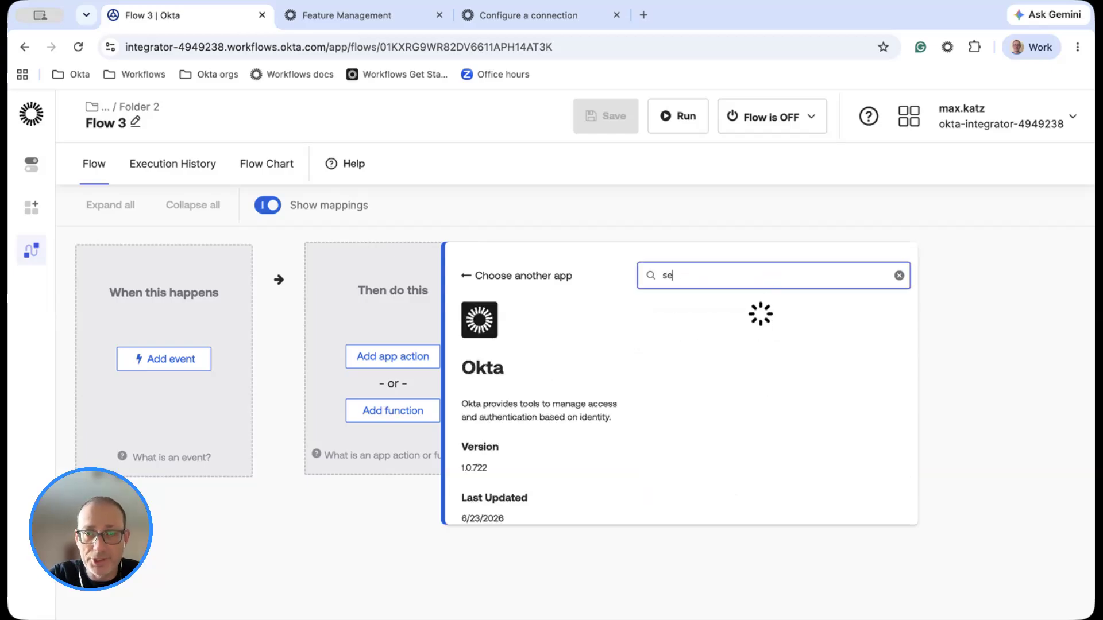
text(a)
click(699, 325)
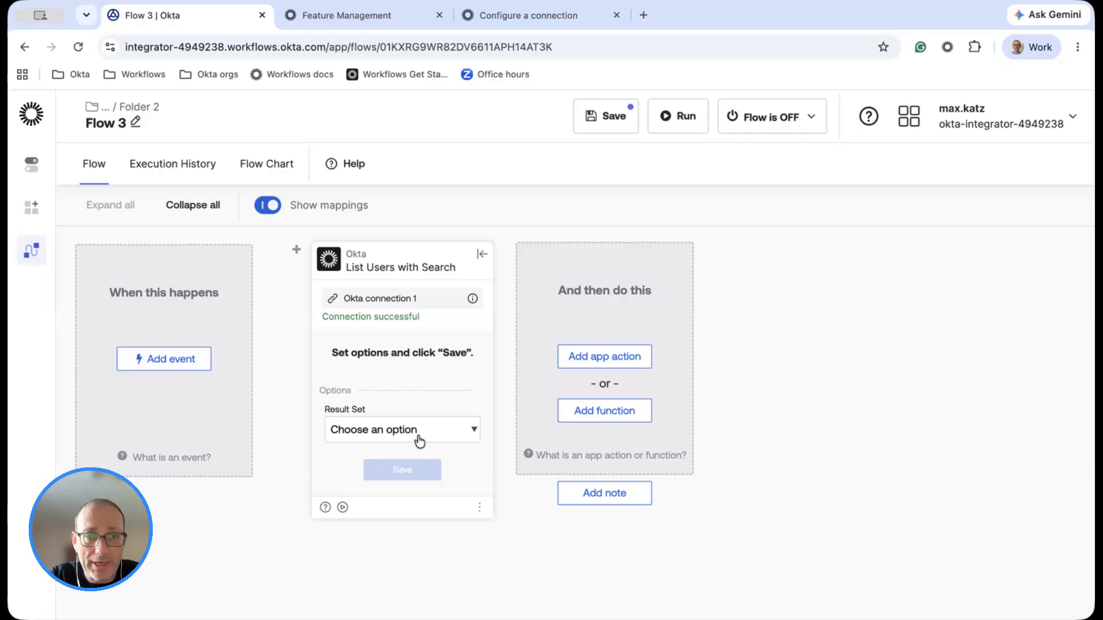
Step: Set the card's Result Set to First 200 Matching Records, save its default fields and Flow 3, and return to Folder 2
click(419, 440)
click(392, 463)
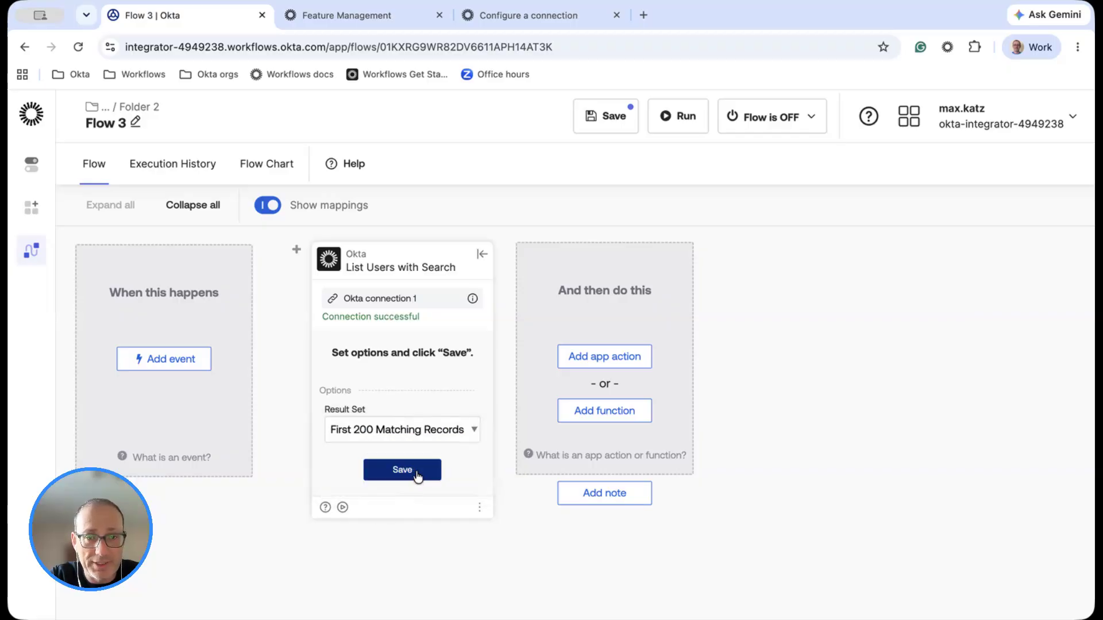
click(418, 476)
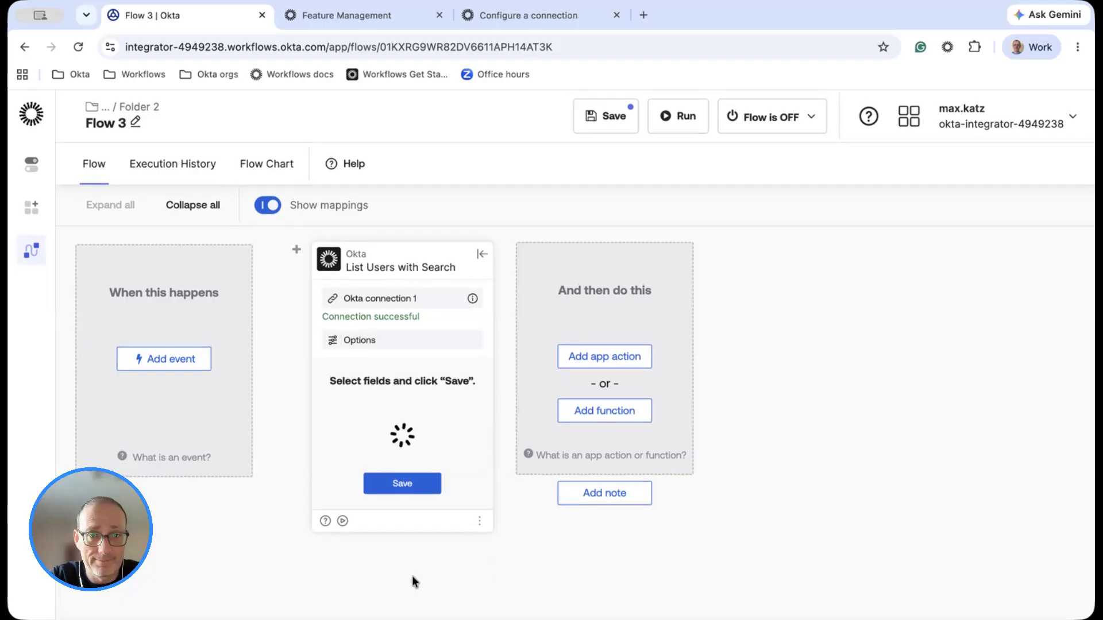
scroll(425, 522, down, 3)
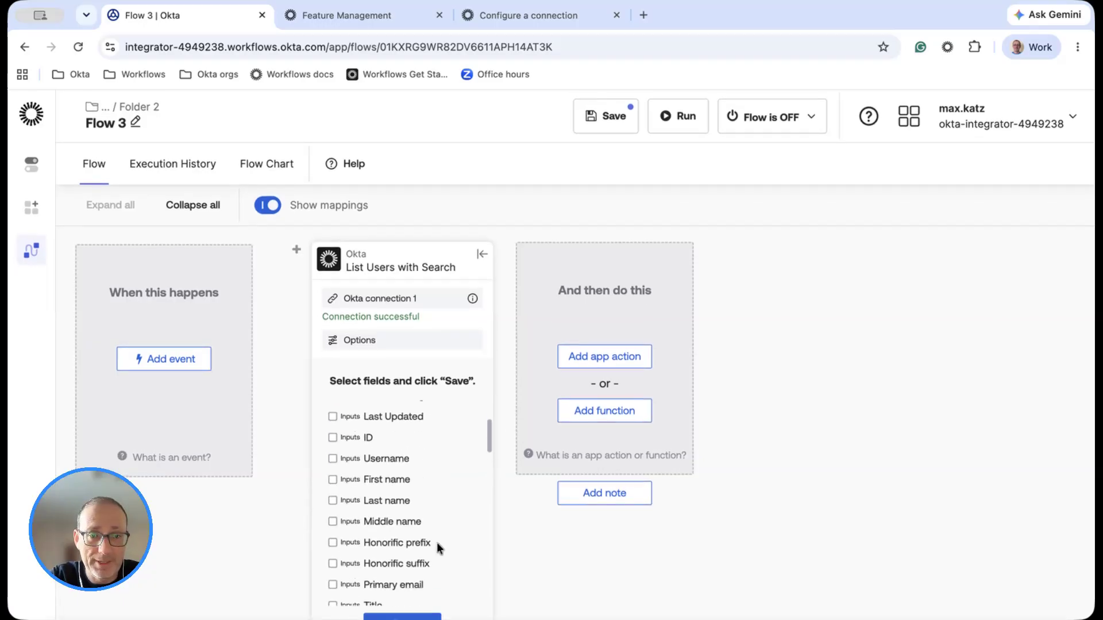
click(425, 618)
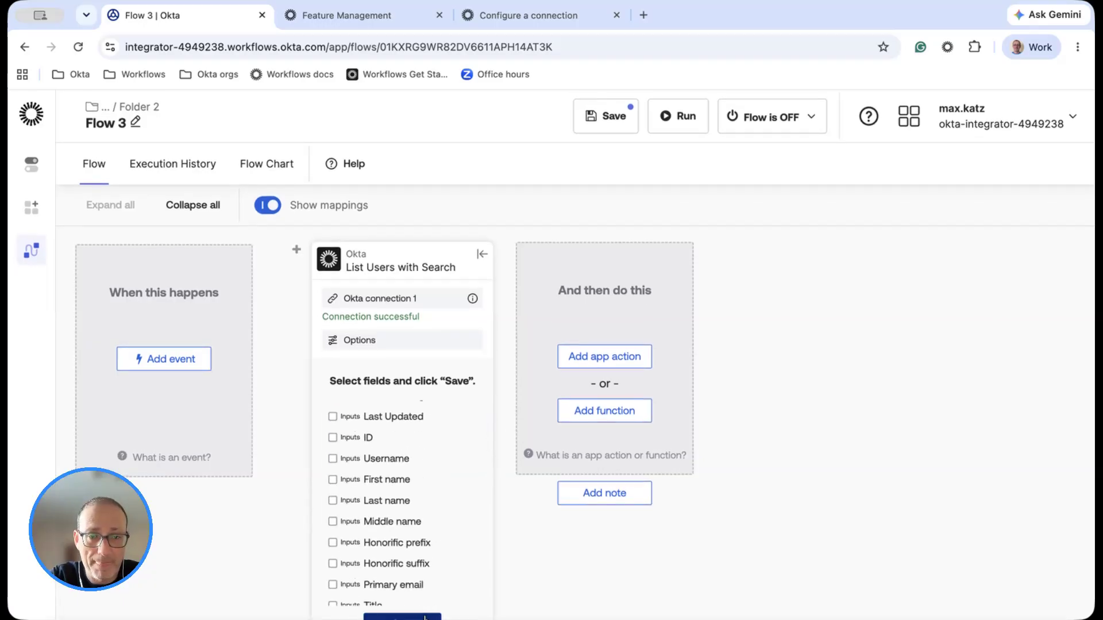
click(614, 116)
click(155, 110)
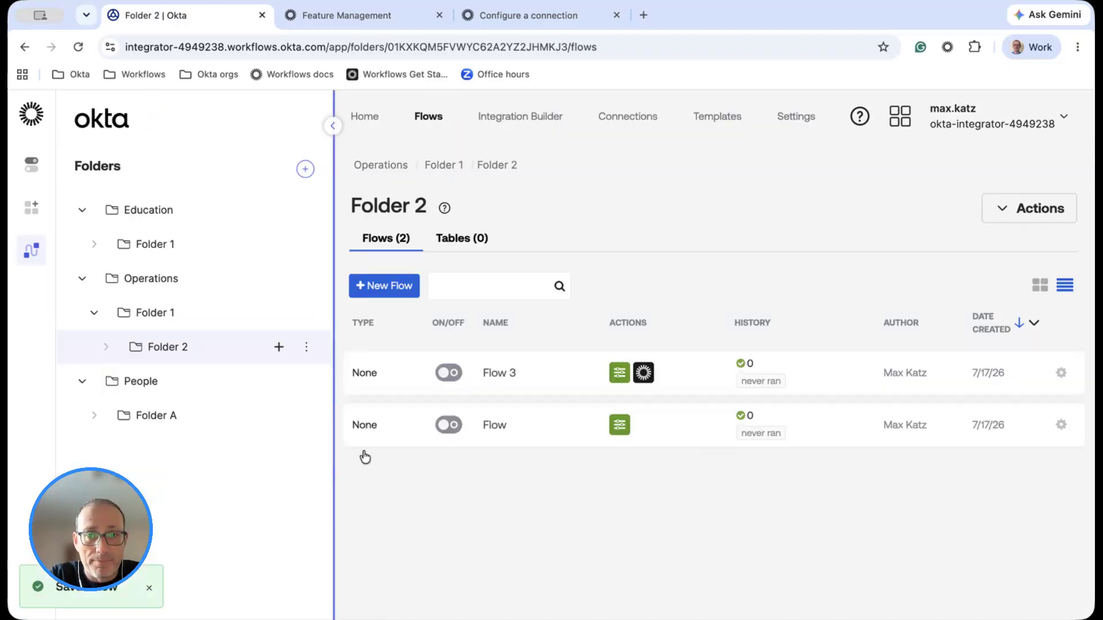
Step: Start a new flow in Operations > Folder 1 and add Okta's List Users with Search card, searching the actions for "sea"
click(155, 313)
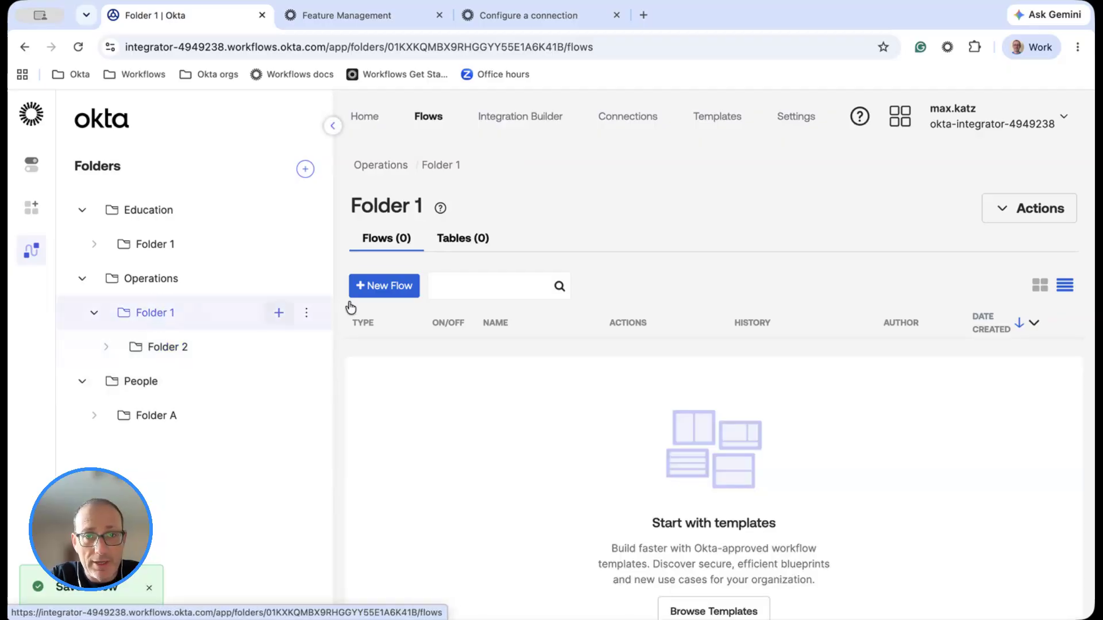
click(382, 286)
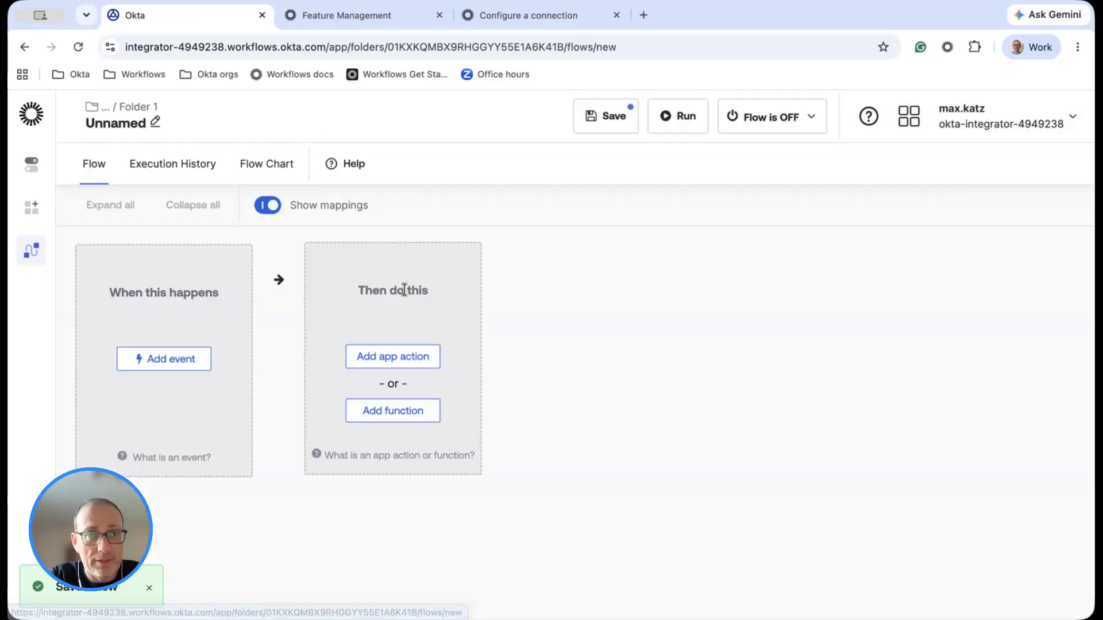
click(399, 357)
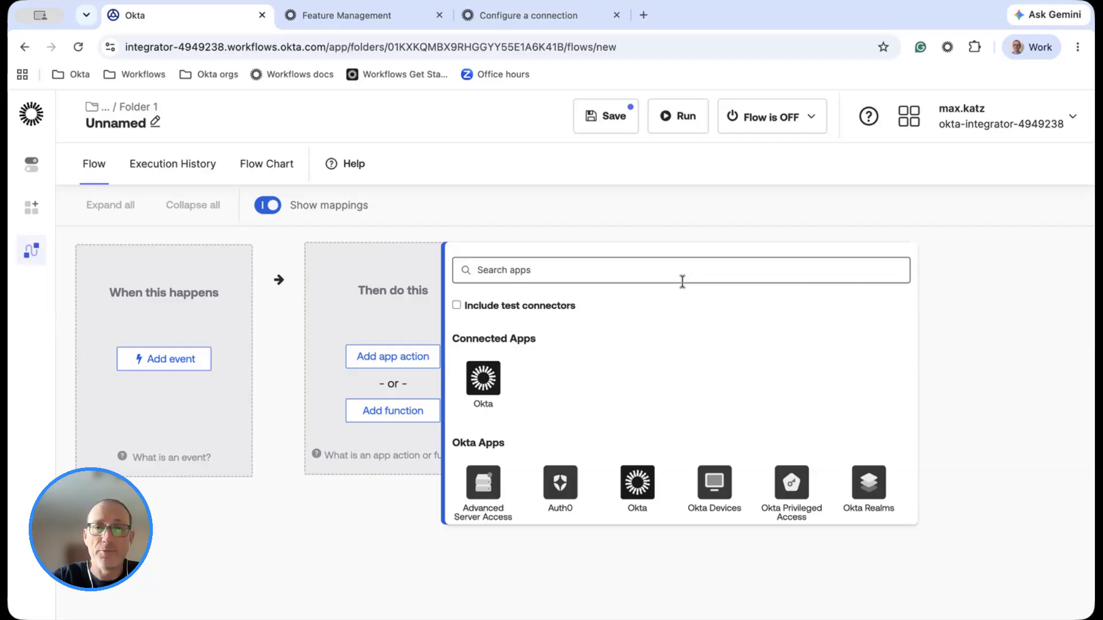
click(487, 392)
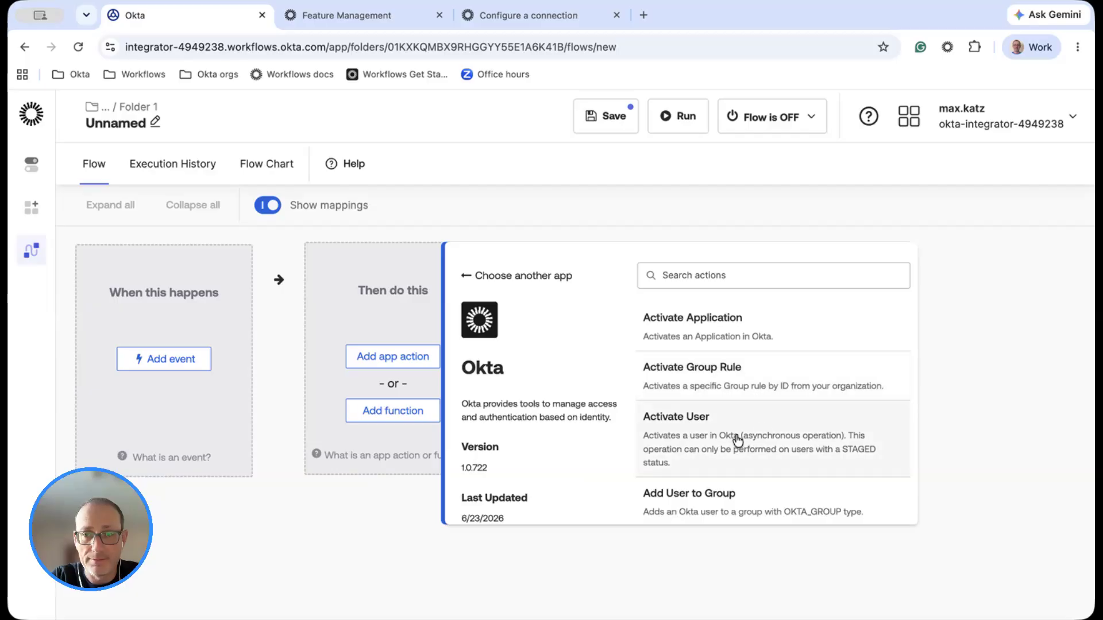
click(827, 274)
text(sea)
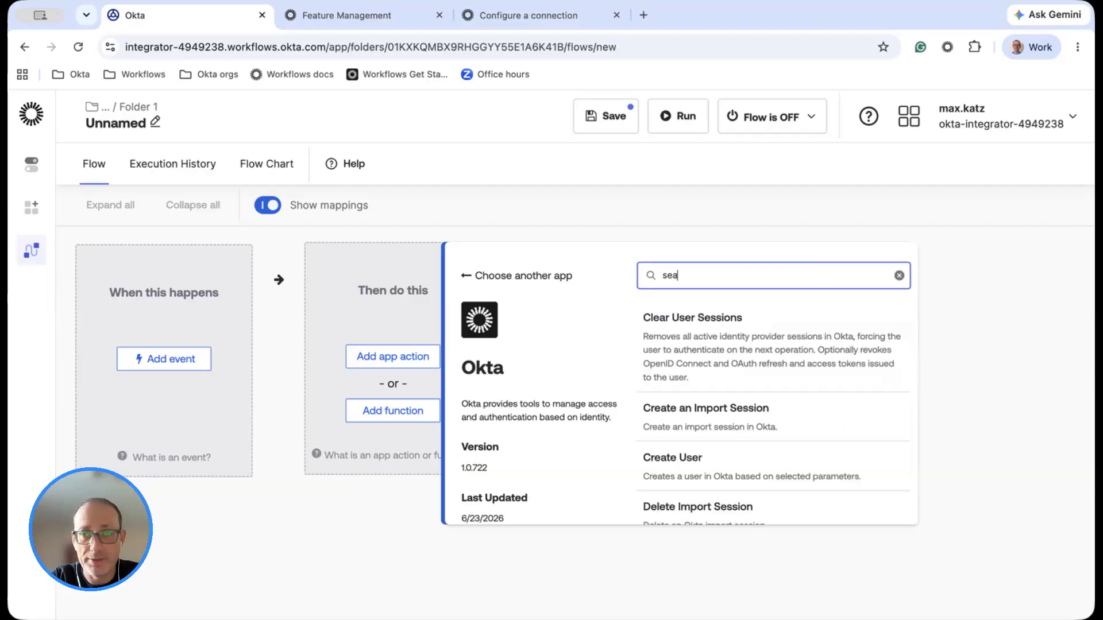
click(725, 331)
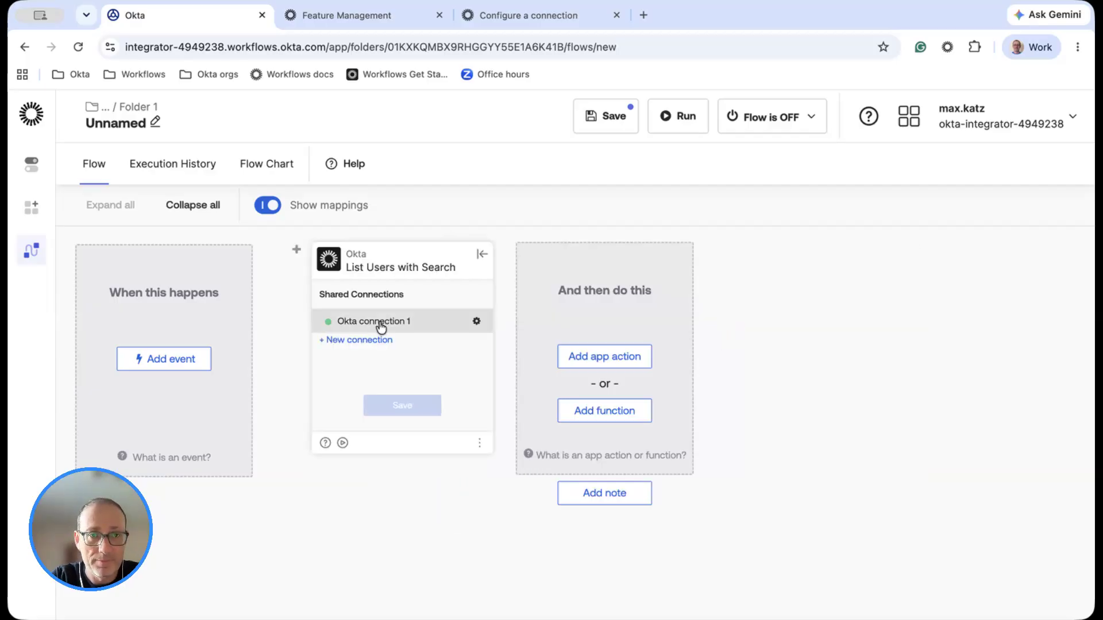
Step: Configure the List Users with Search card with Okta connection 1, First 200 Matching Records and the default fields
click(379, 321)
click(409, 436)
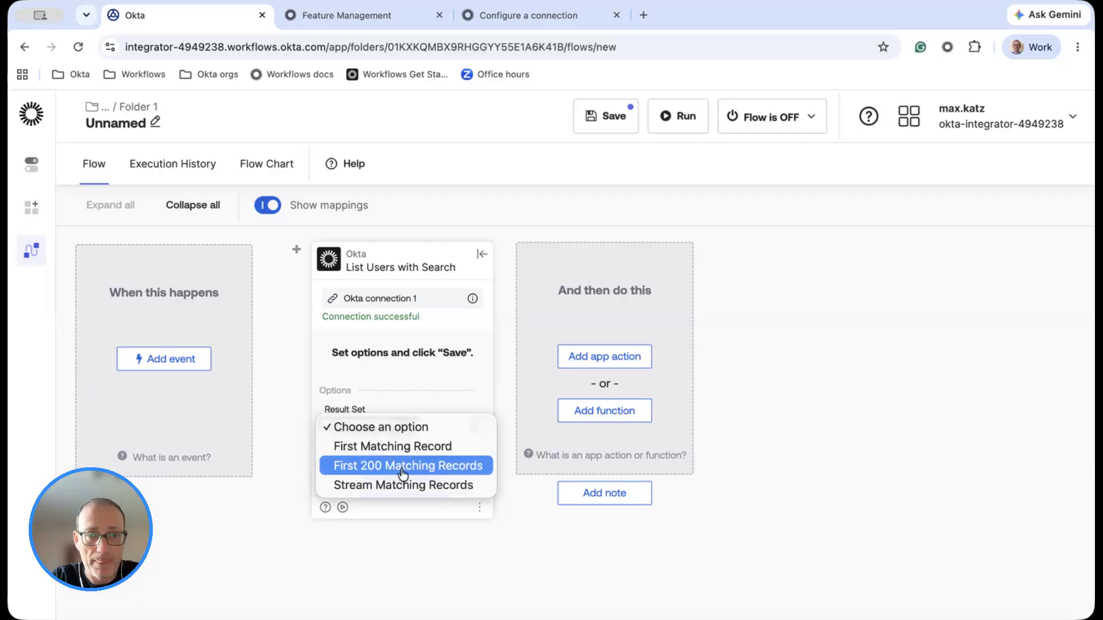
click(439, 463)
click(404, 477)
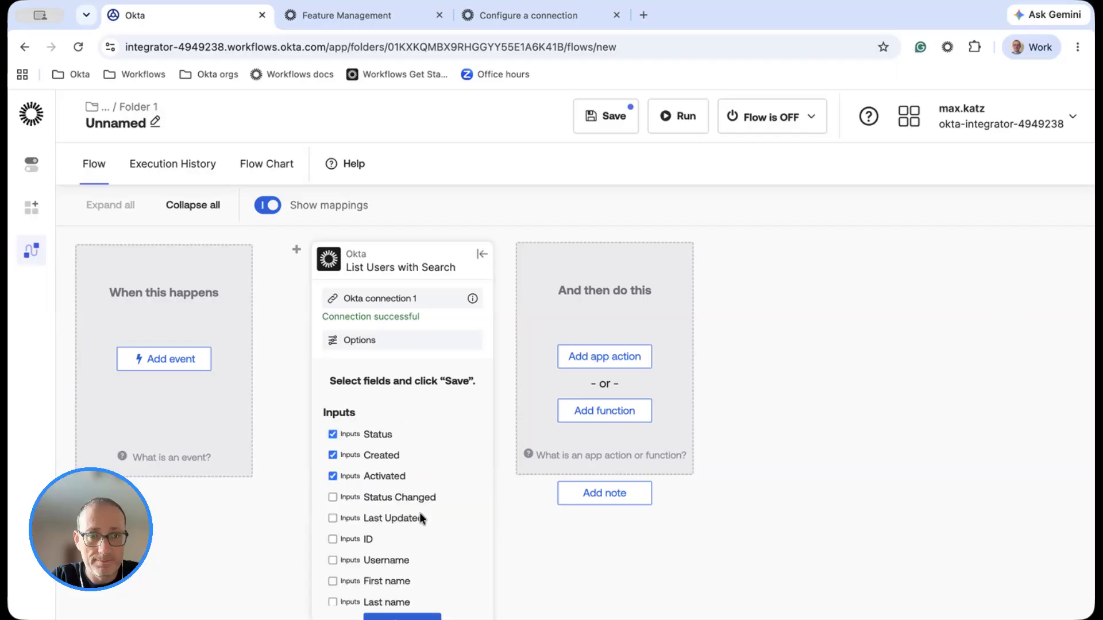
click(401, 613)
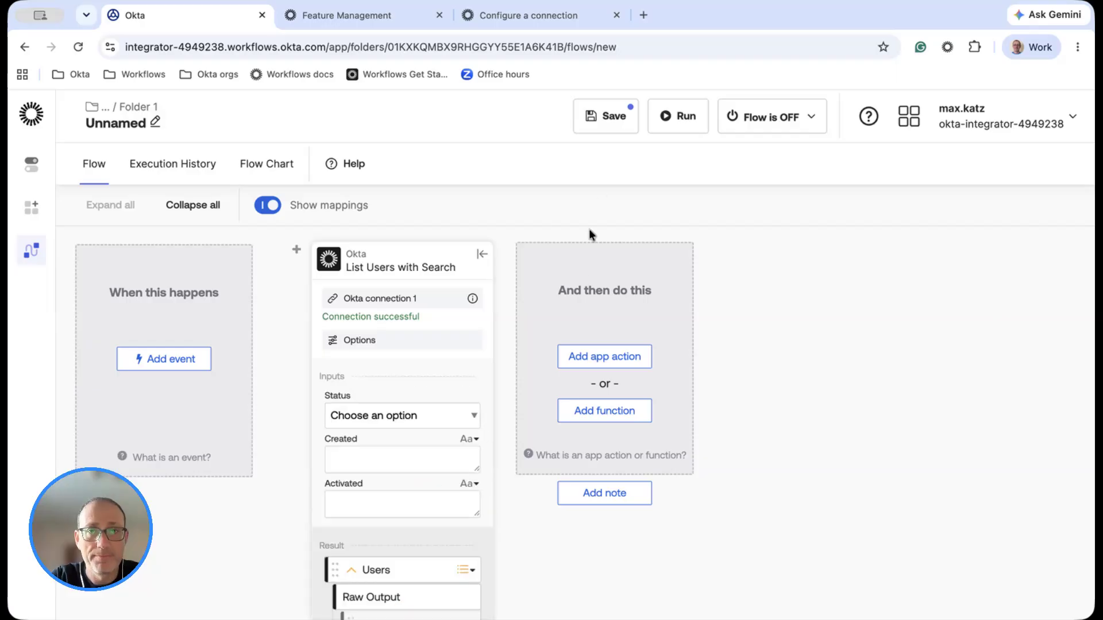
Step: Save the new flow as Flow 4 and go back to the flows of Folder 1
click(610, 127)
click(529, 294)
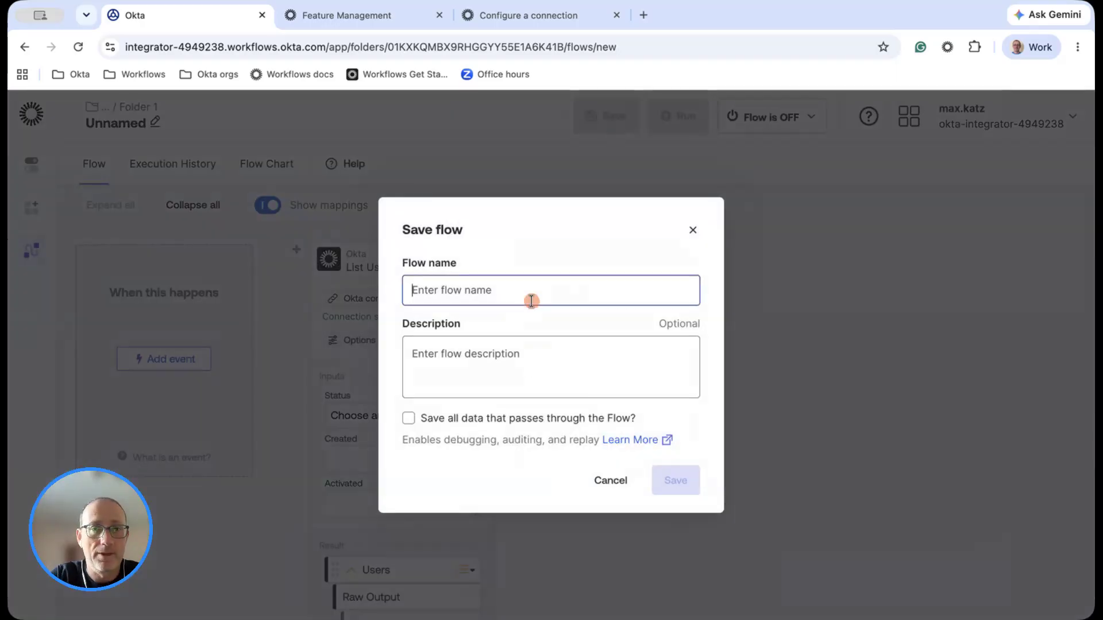
text(Flow )
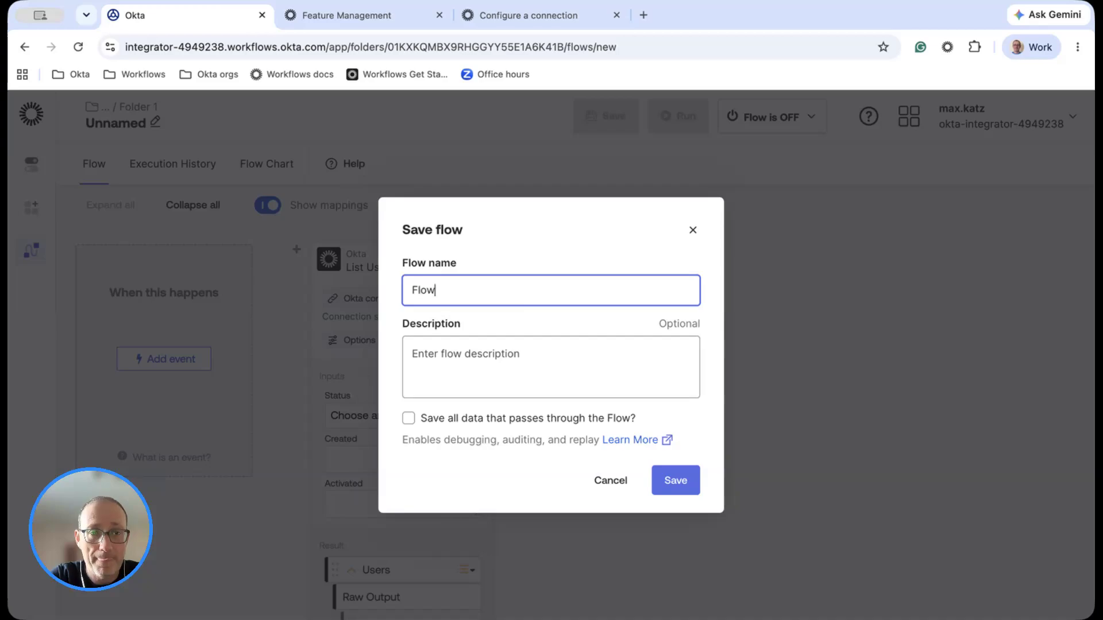
text(4)
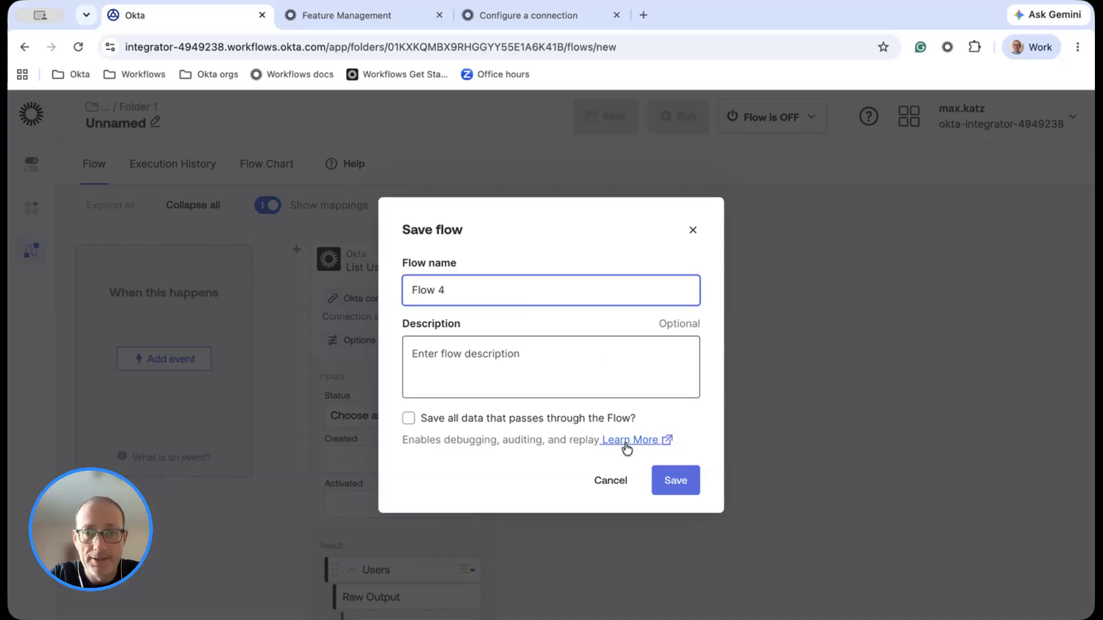
click(672, 479)
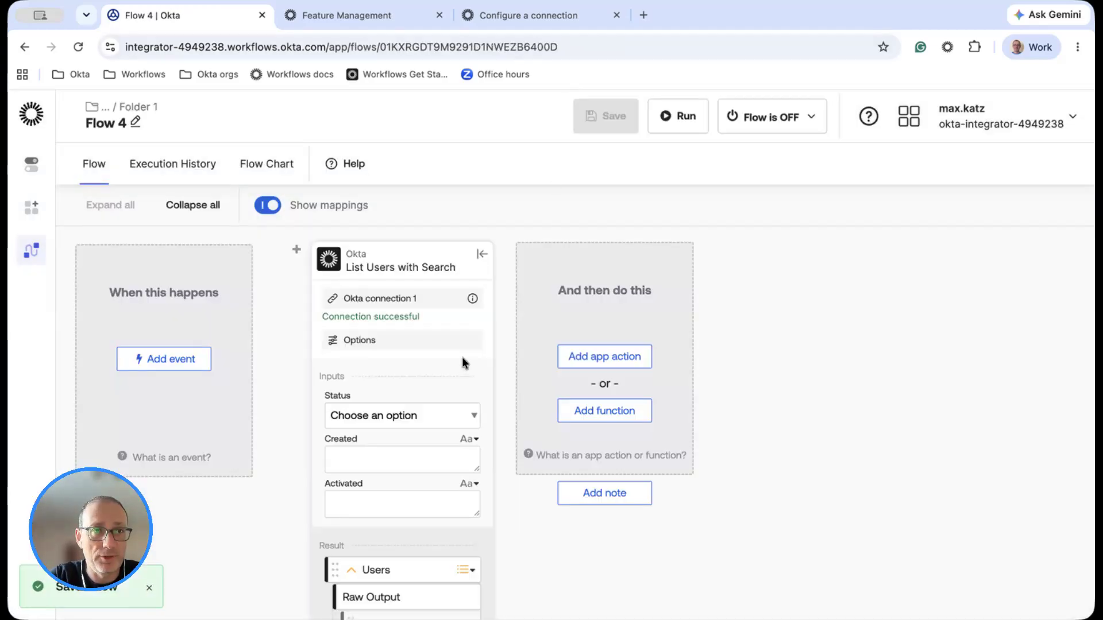
click(135, 109)
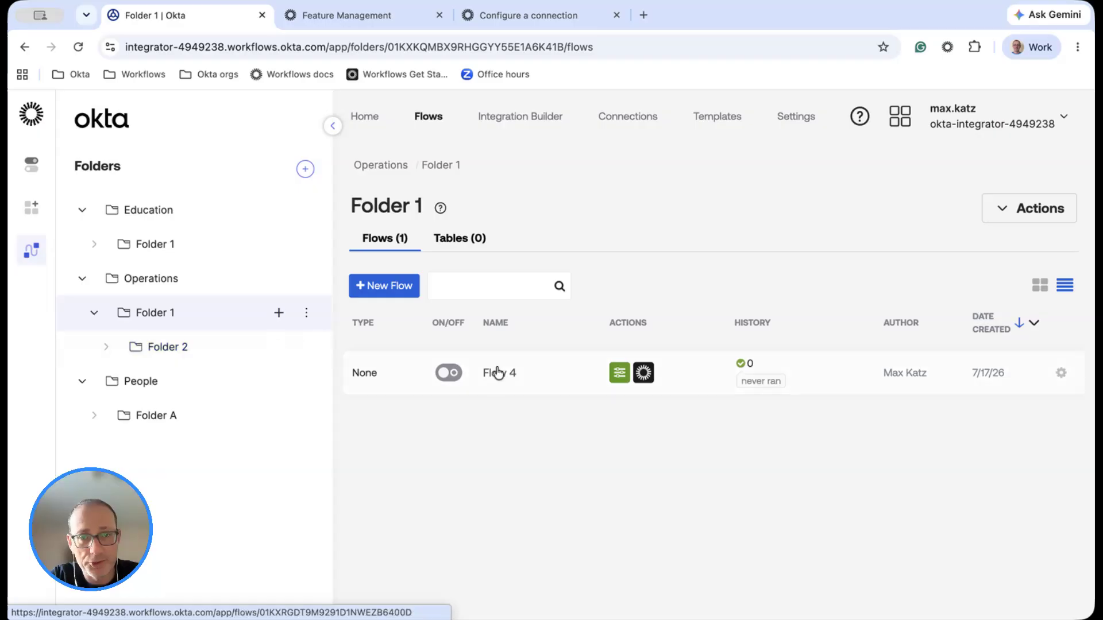
Step: Review the flows in Folder 2 and Folder 1, and the connections assigned to the Operations and People folders
click(166, 348)
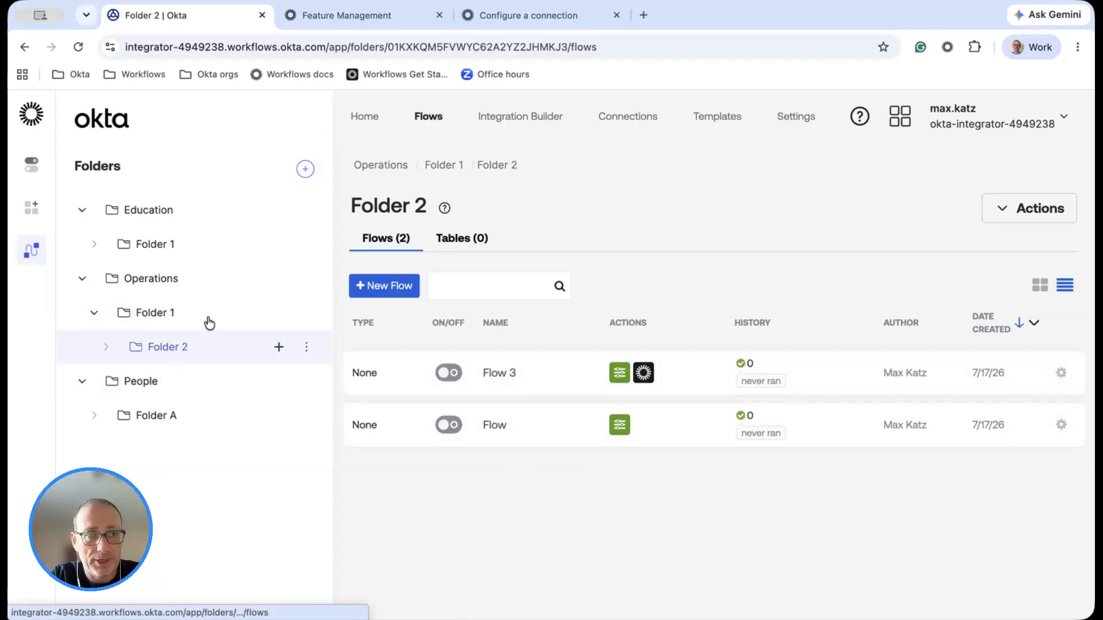
click(148, 314)
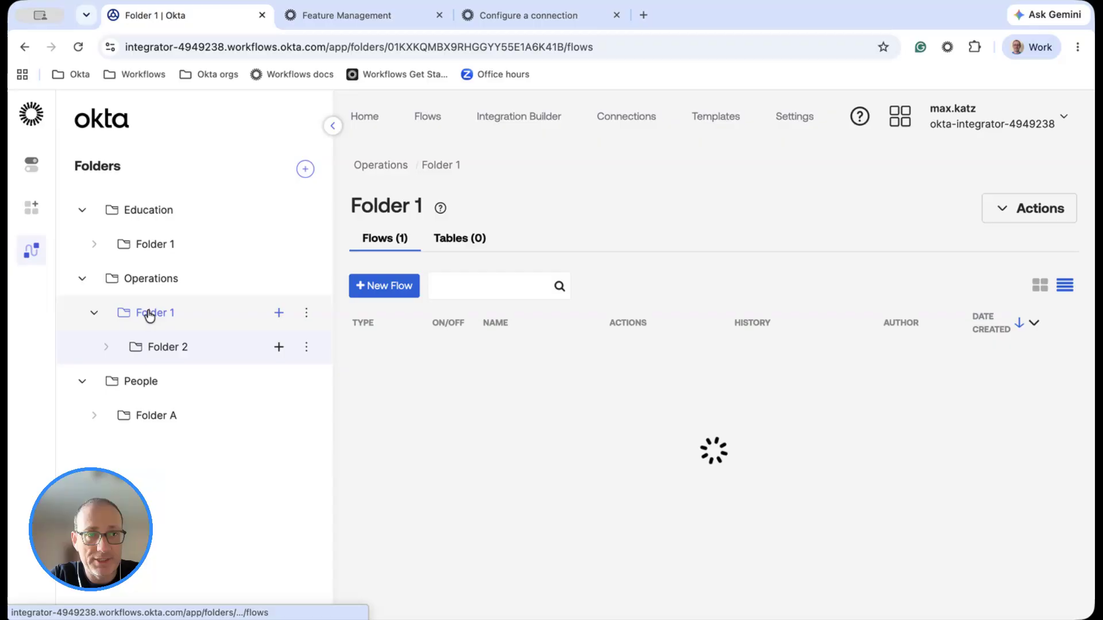
click(161, 278)
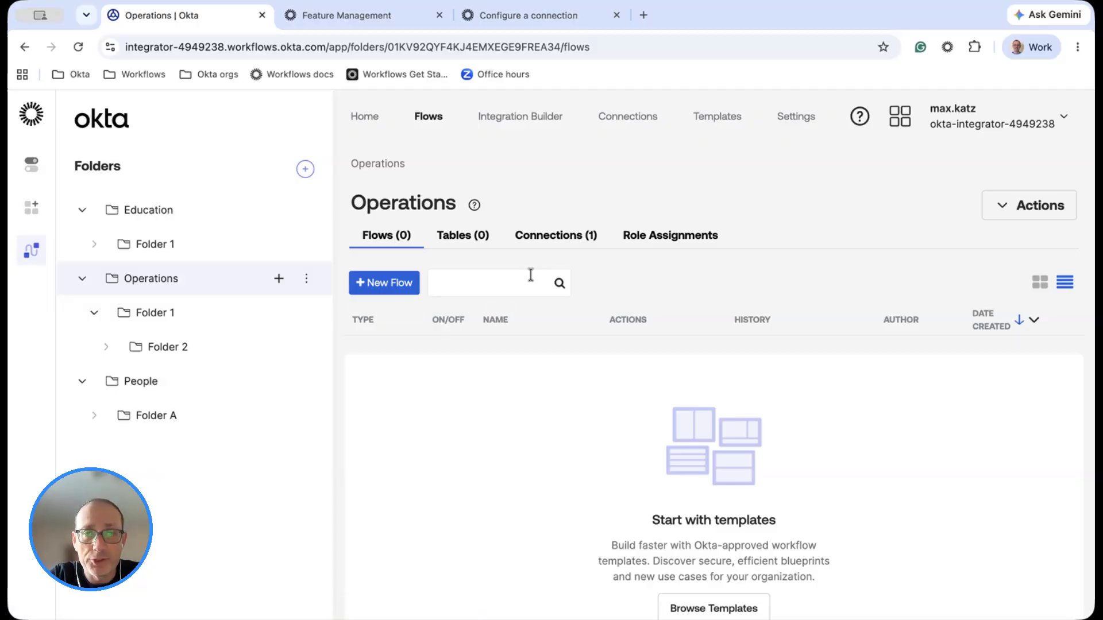
click(569, 240)
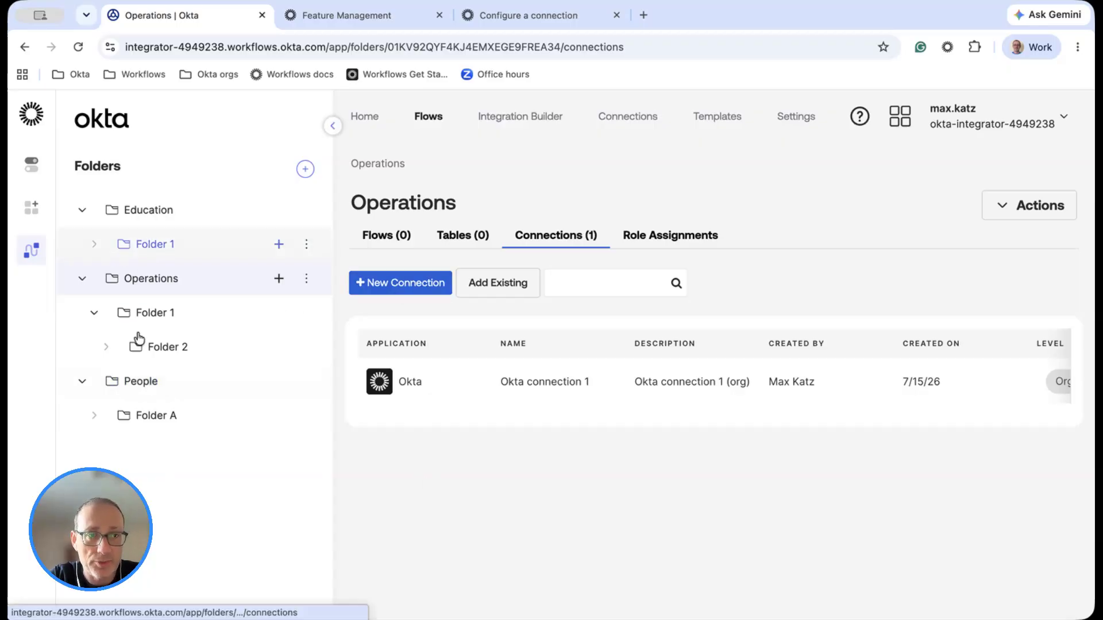
click(146, 384)
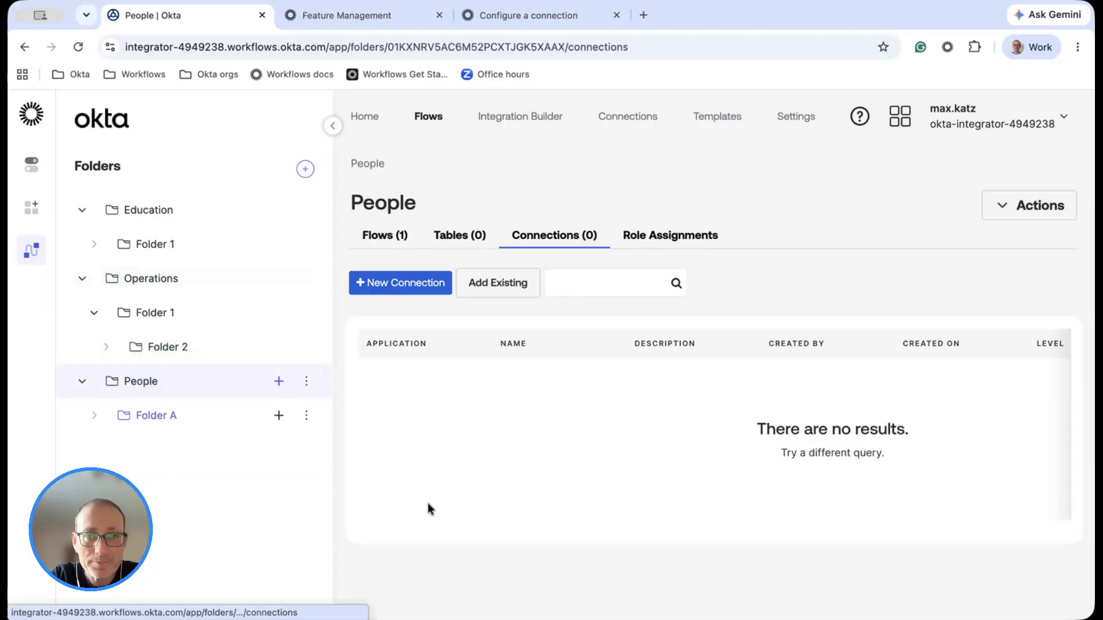
Step: Create a new flow named Flow 6 in People > Folder A and save it
click(384, 241)
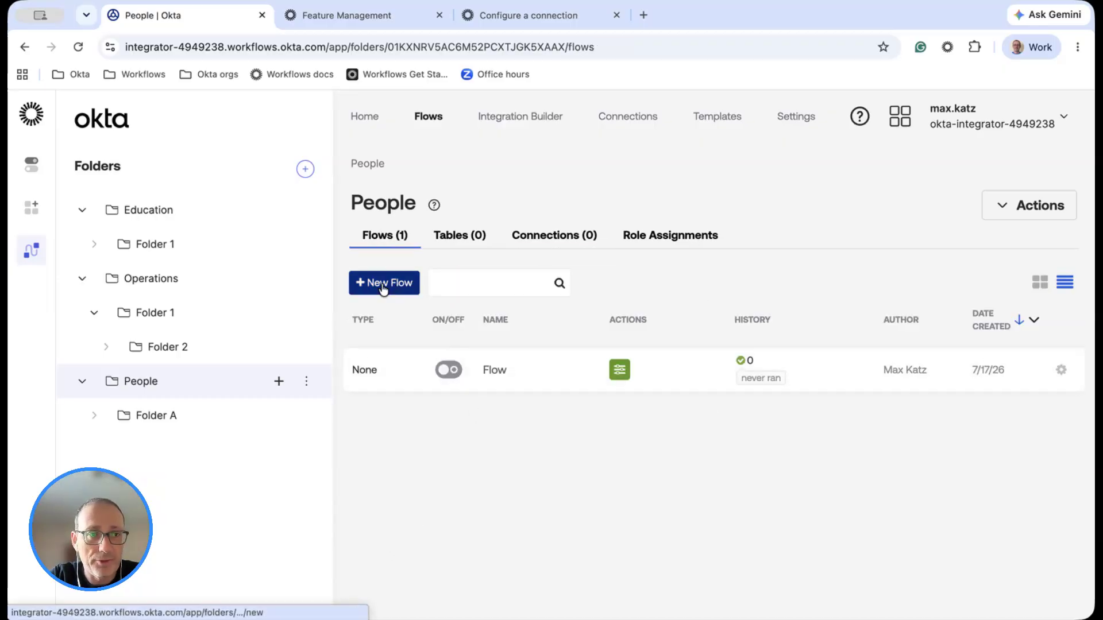
click(164, 417)
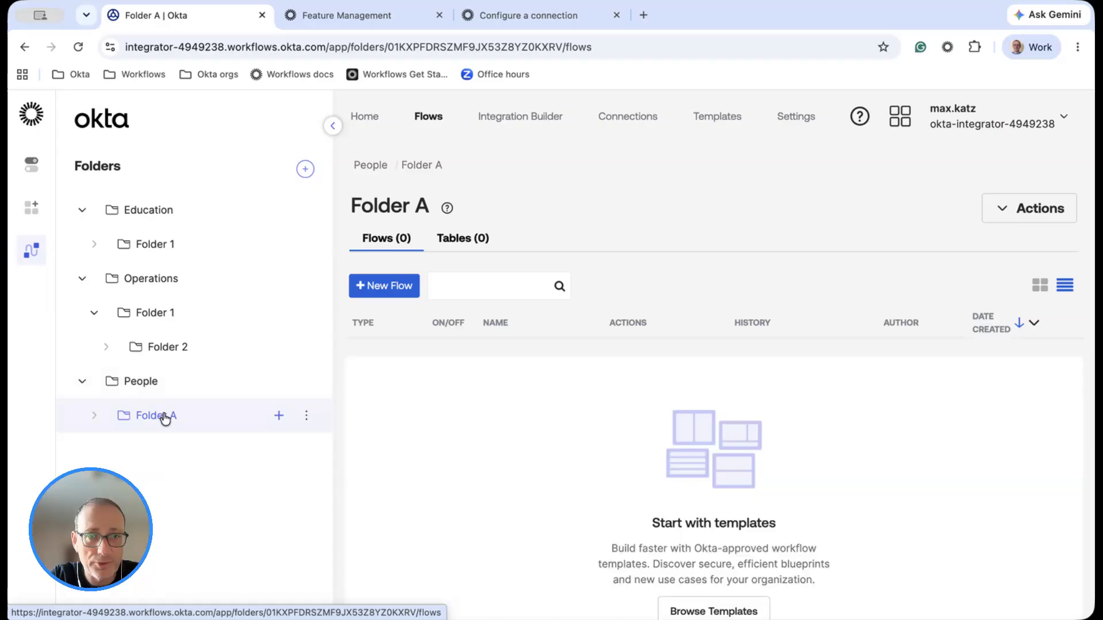
click(384, 286)
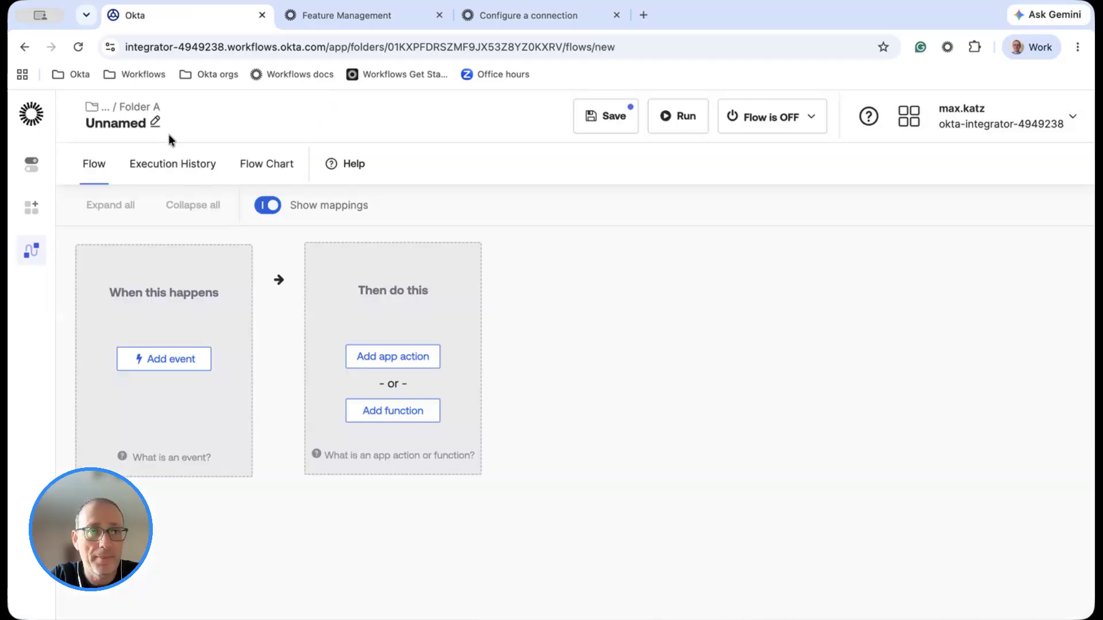
click(154, 122)
text(Flow 6)
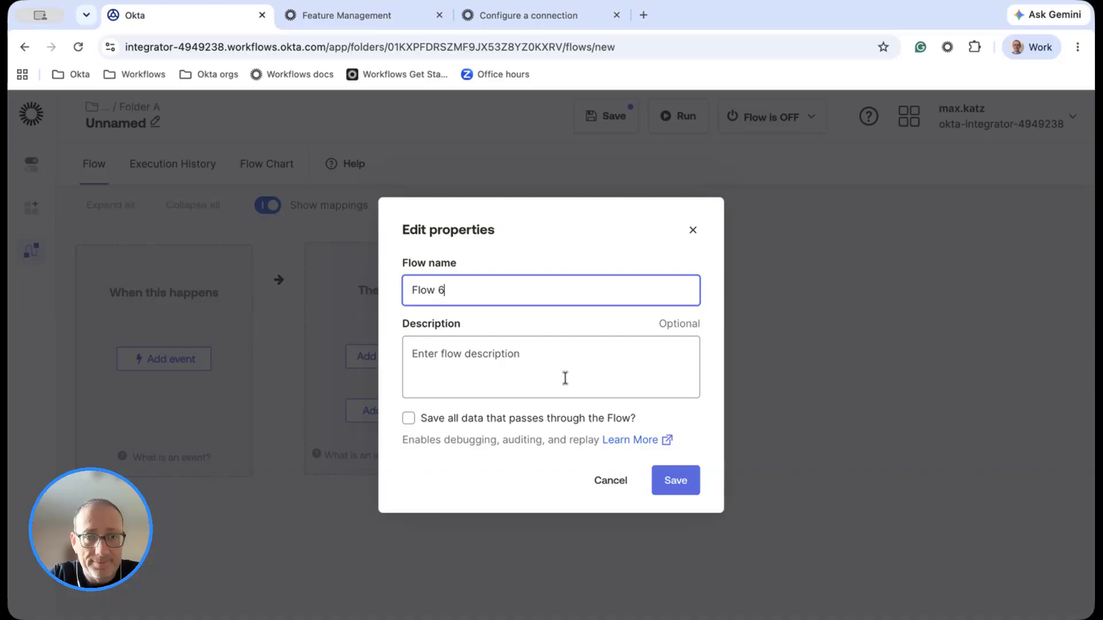
click(676, 481)
click(616, 122)
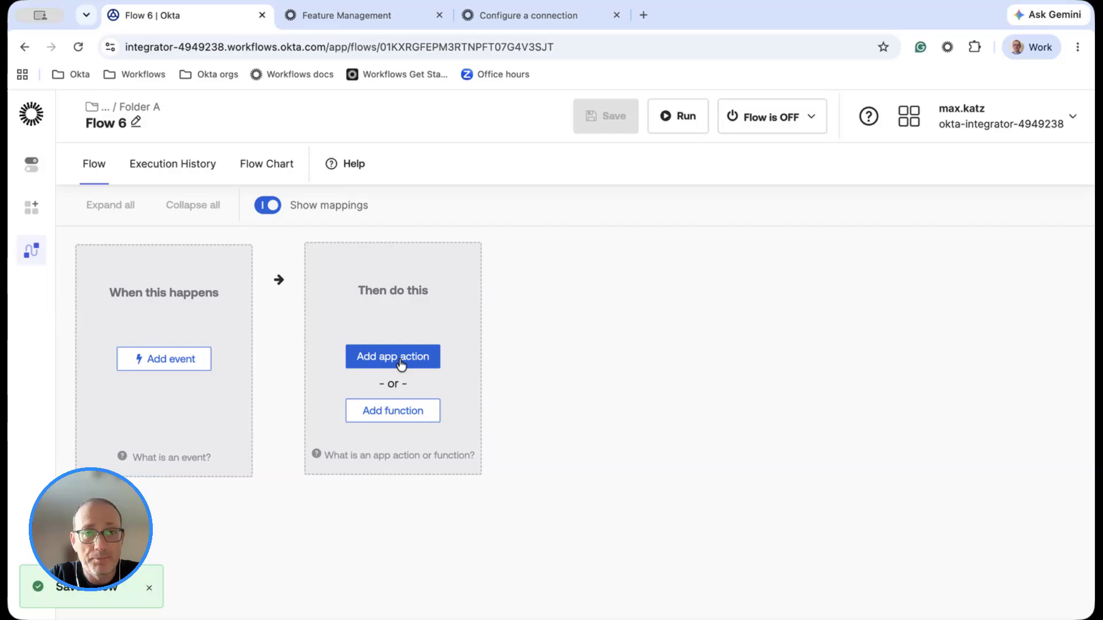
Step: Leave Flow 6, examine the list of all connections with their levels and folder access, and return to Folder A's flows
click(139, 107)
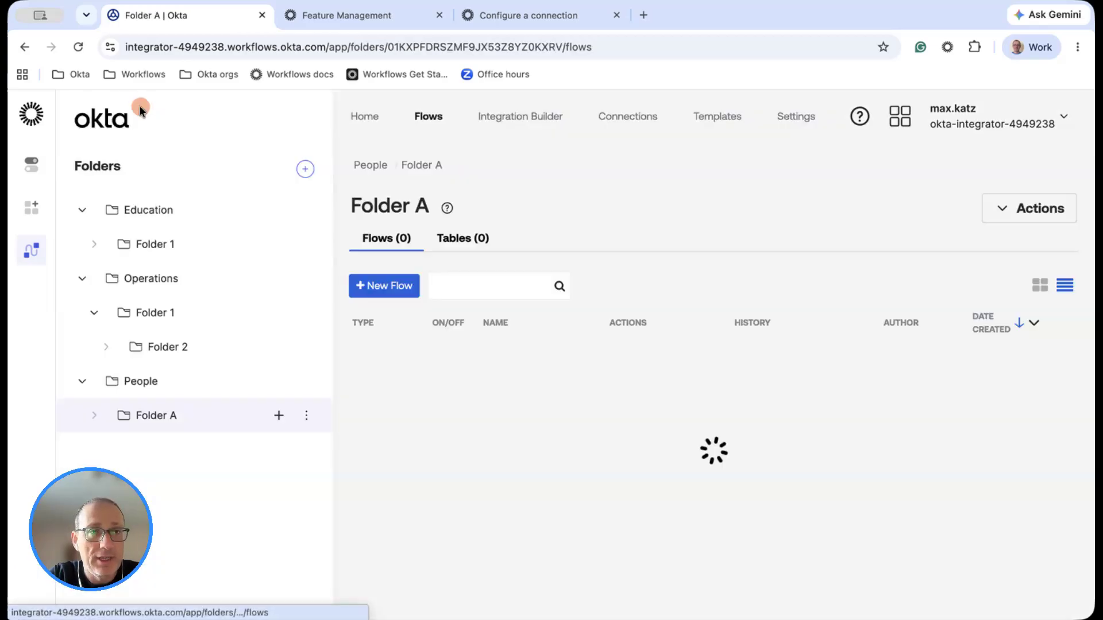
click(642, 117)
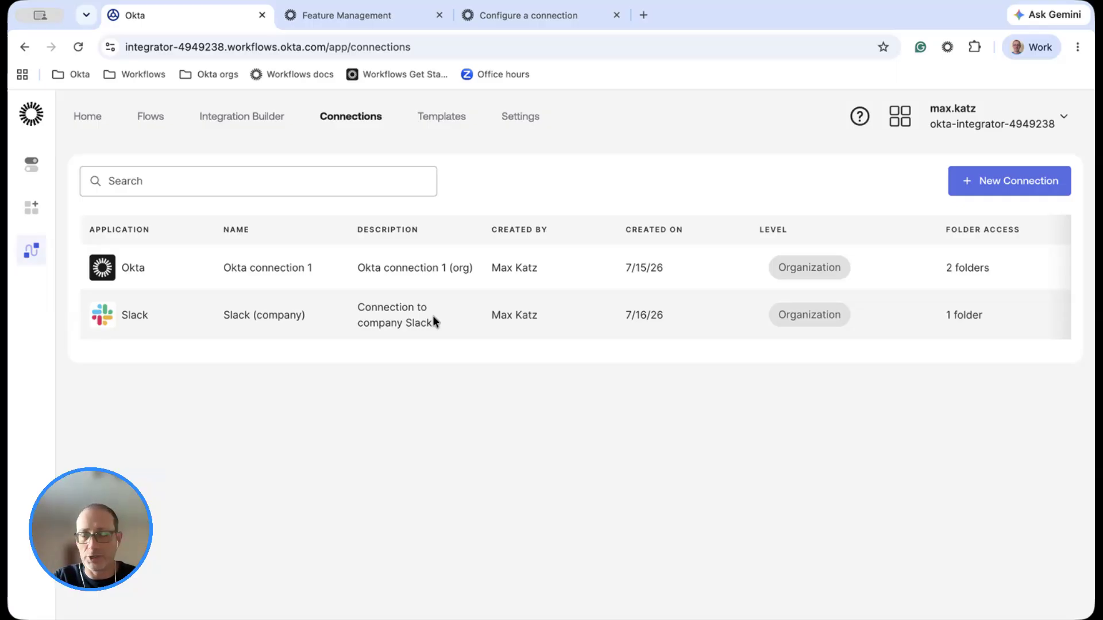
click(147, 117)
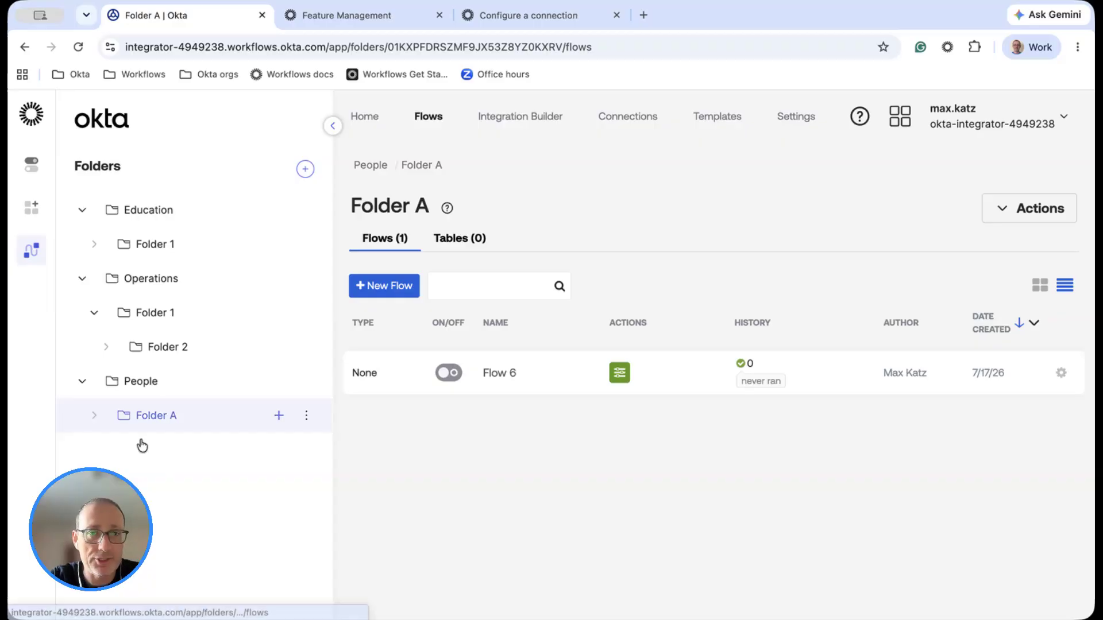
Step: Add Slack's Send Message to Channel card to Flow 6, searching the apps for "slac", and save the flow without a connection
click(498, 373)
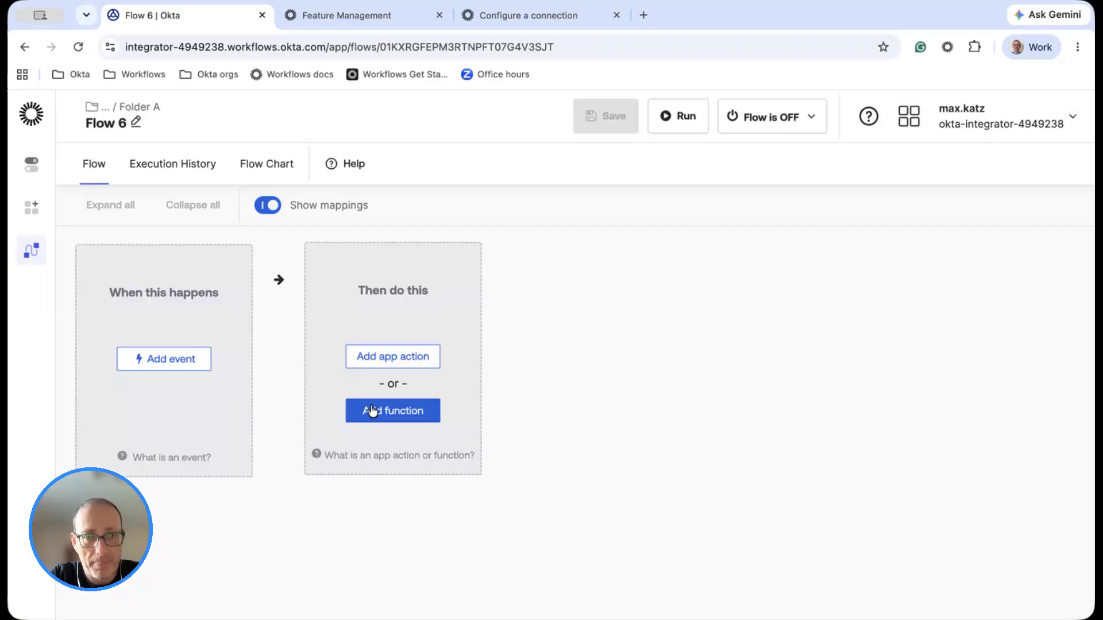
click(409, 357)
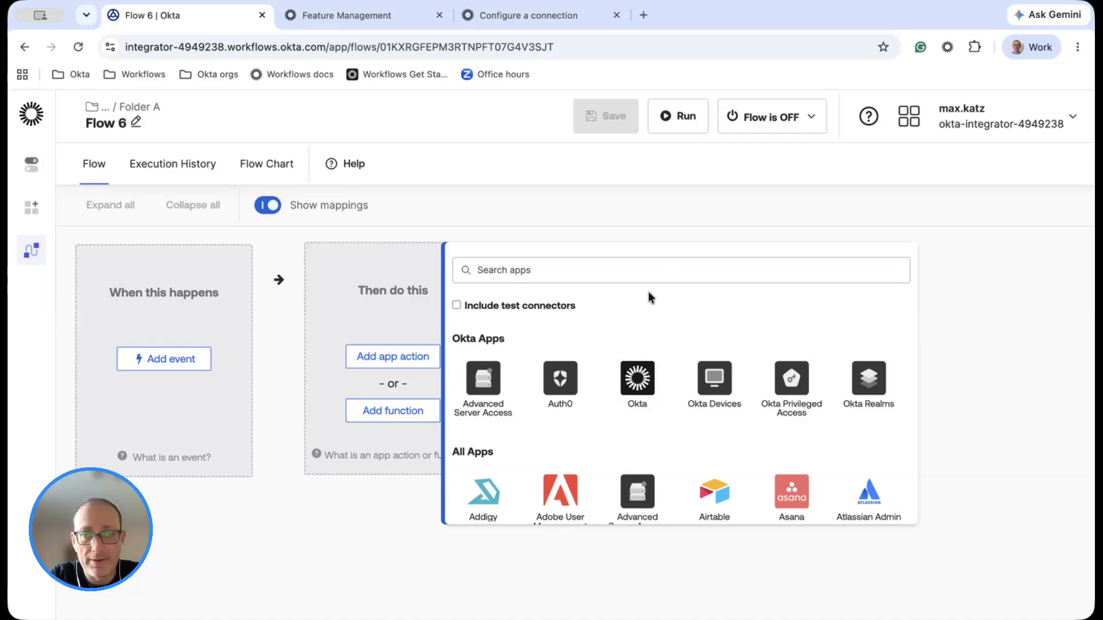
click(678, 270)
text(slac)
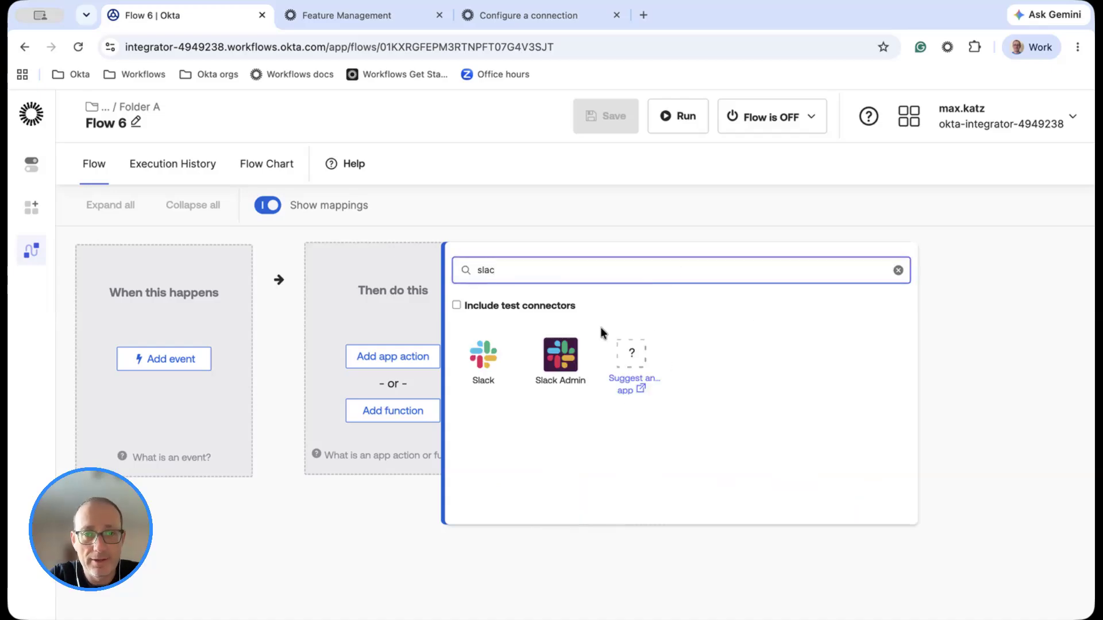
click(482, 354)
scroll(804, 379, down, 10)
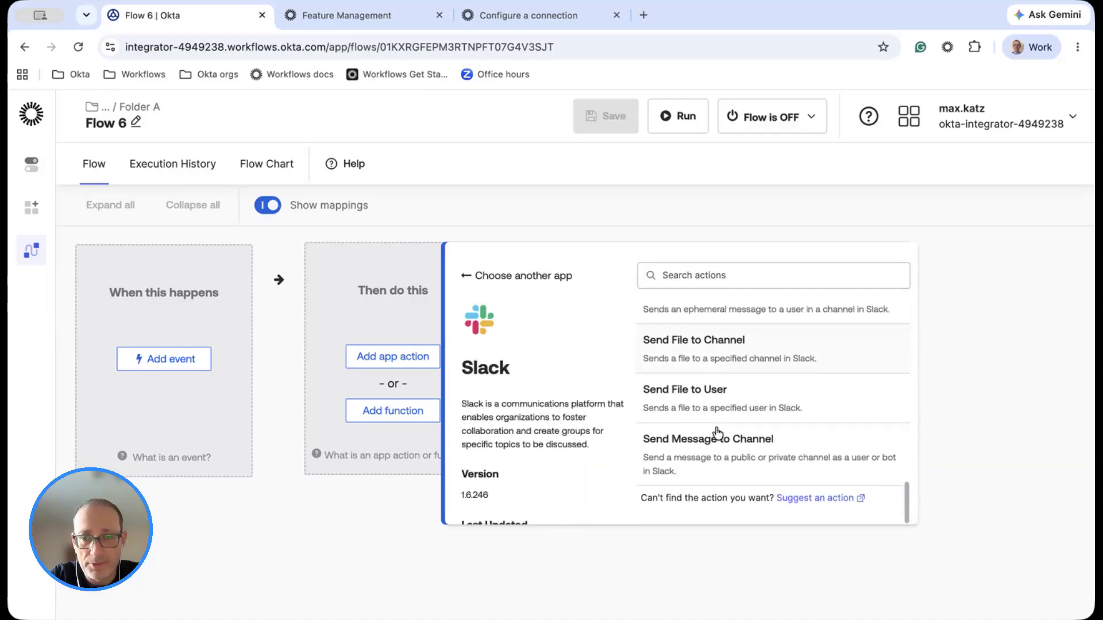
click(768, 394)
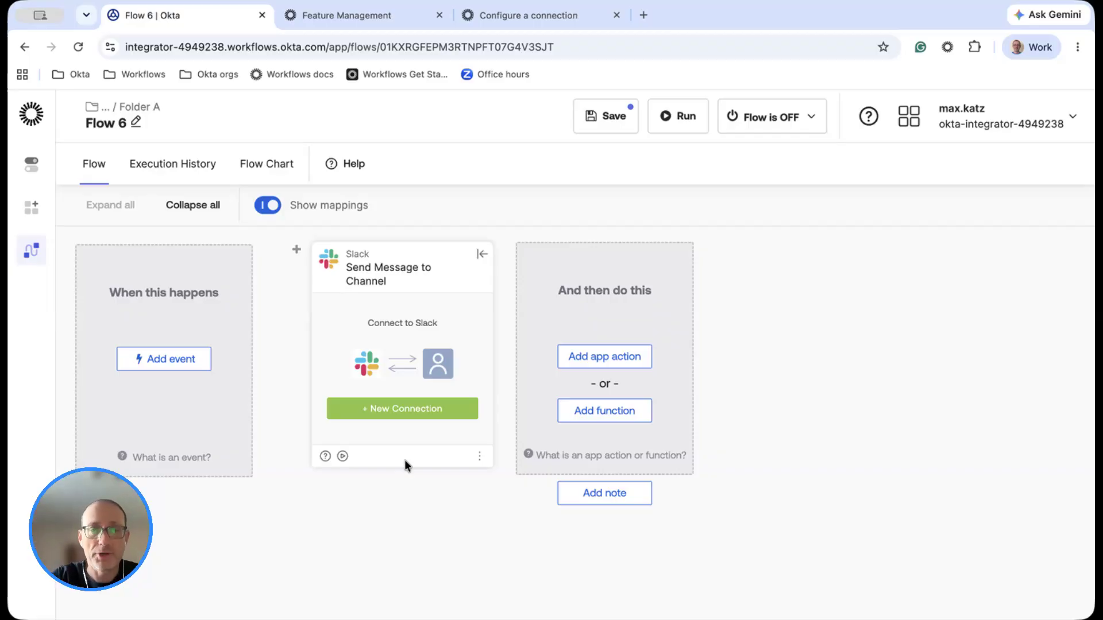
click(624, 118)
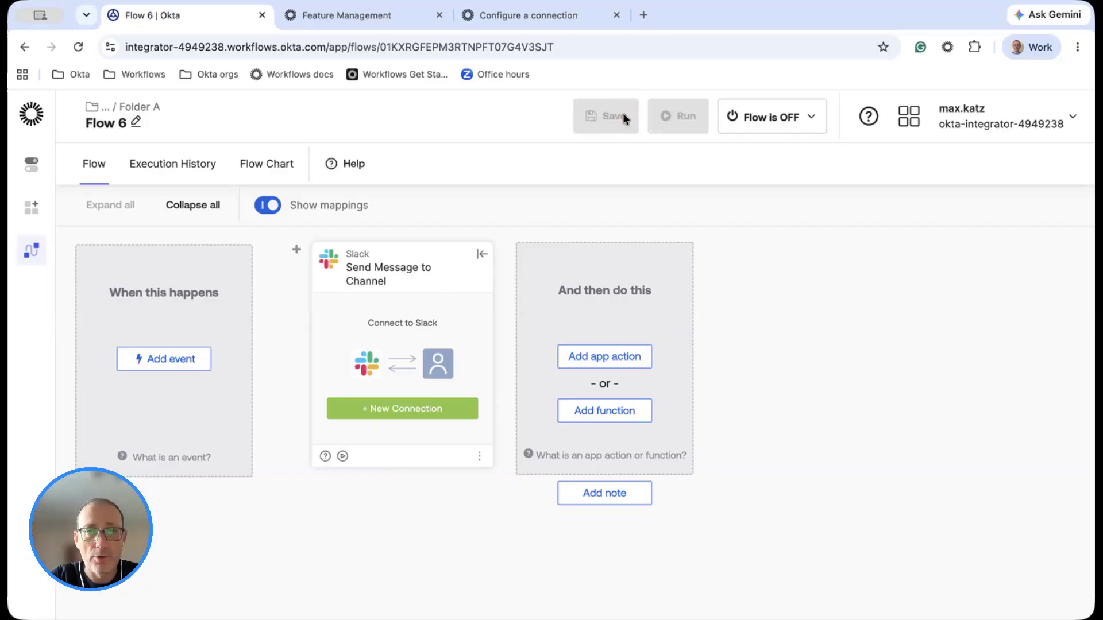
click(140, 107)
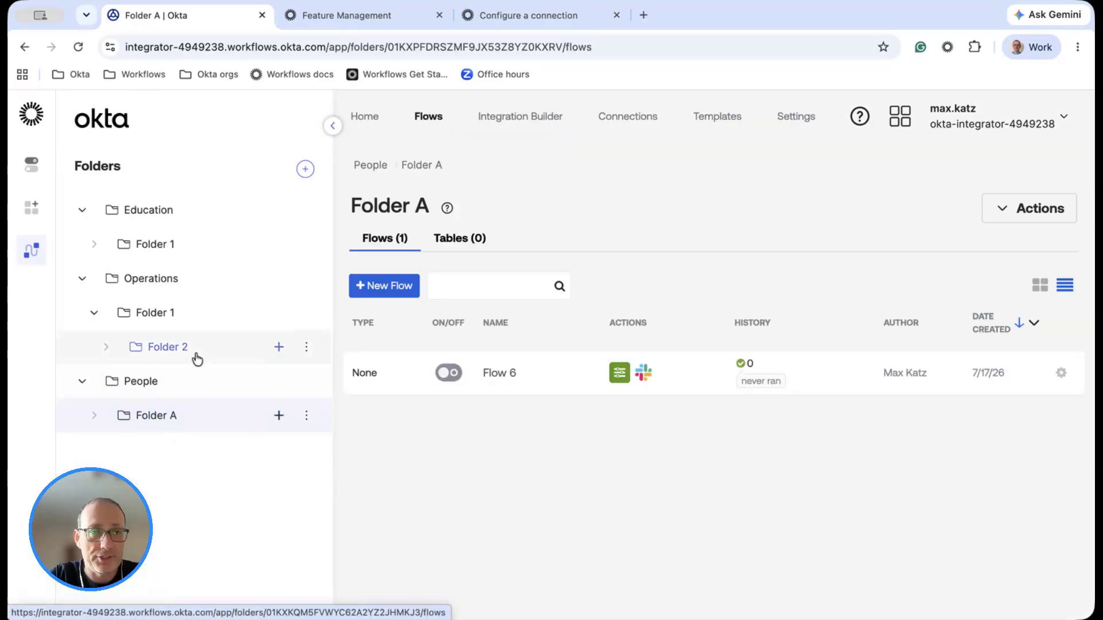
Step: Create a folder-level Slack connection named Slack (HR) in the People folder, searching the applications for "sl"
click(136, 383)
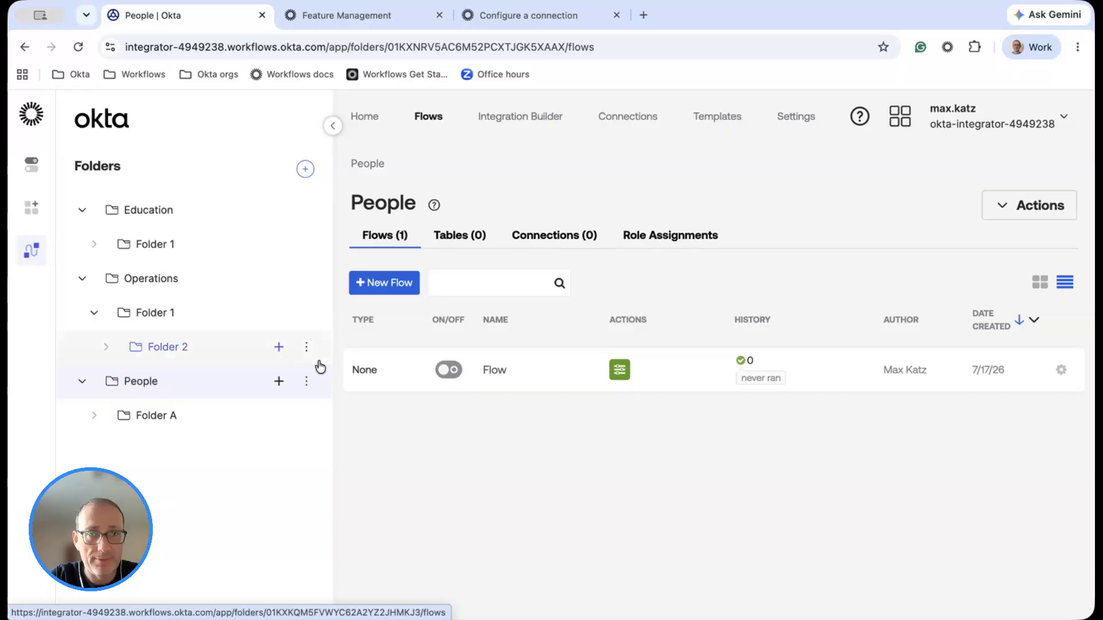
click(574, 236)
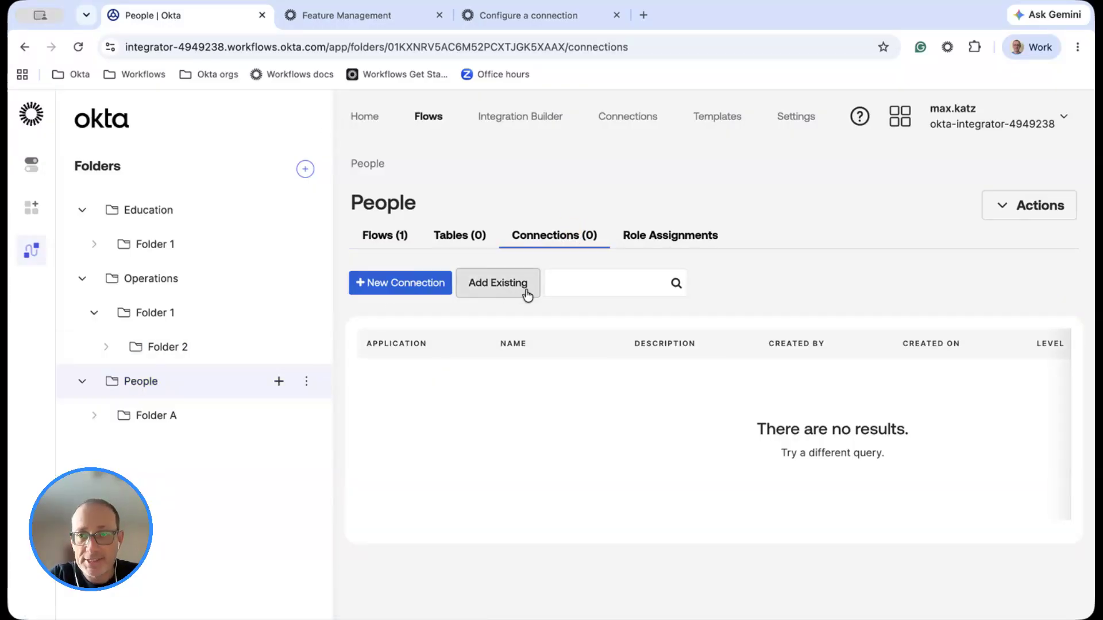
click(417, 283)
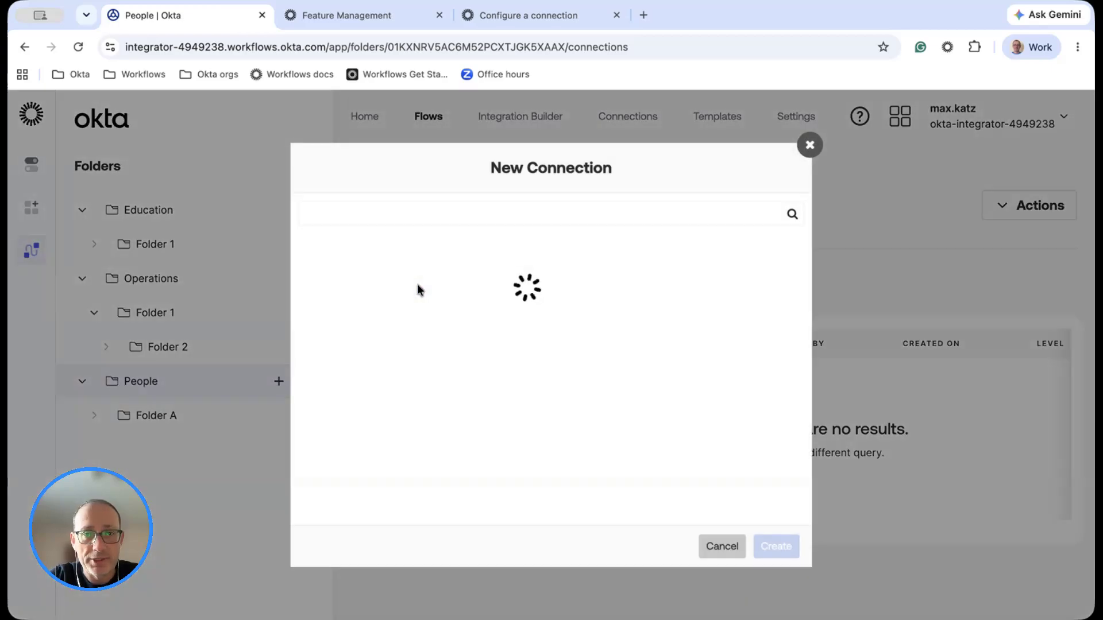
click(615, 207)
text(sa)
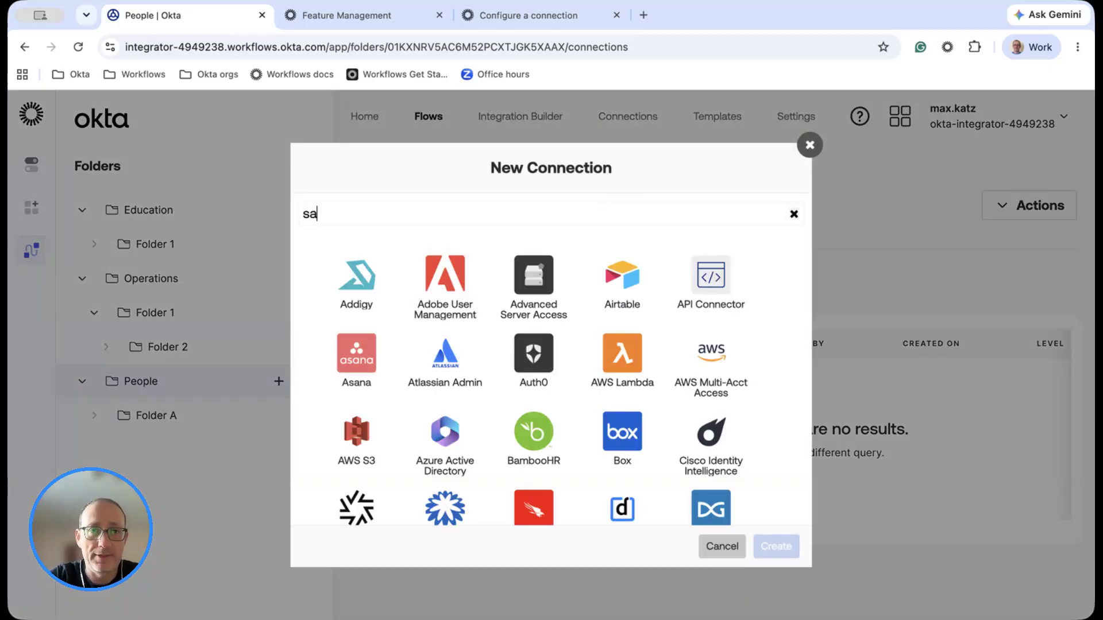
key(BackSpace)
text(l)
click(532, 278)
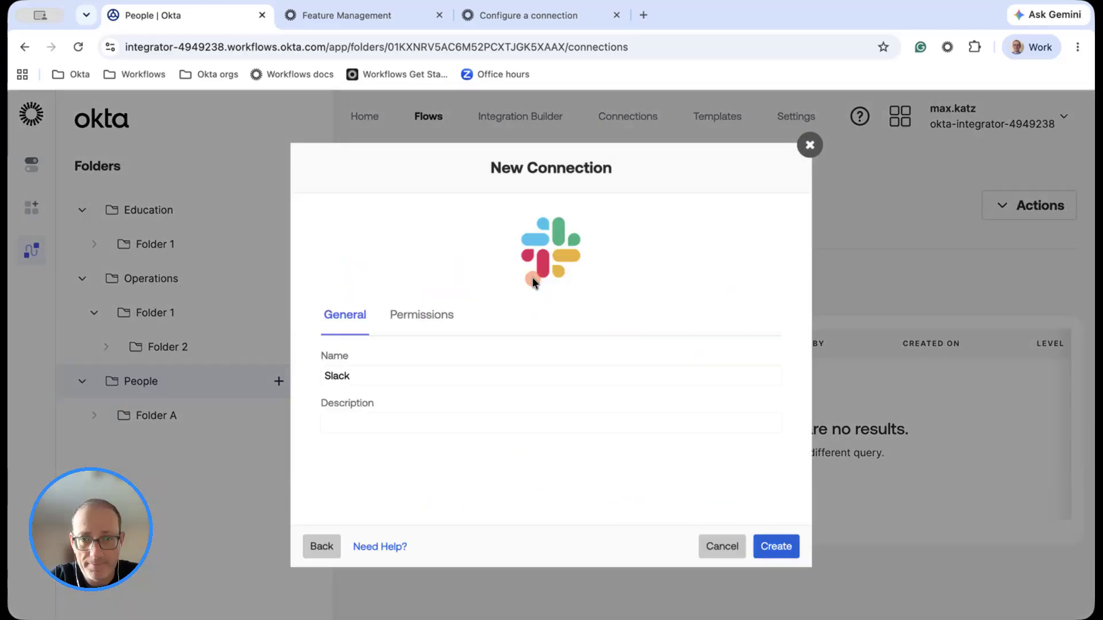
click(413, 382)
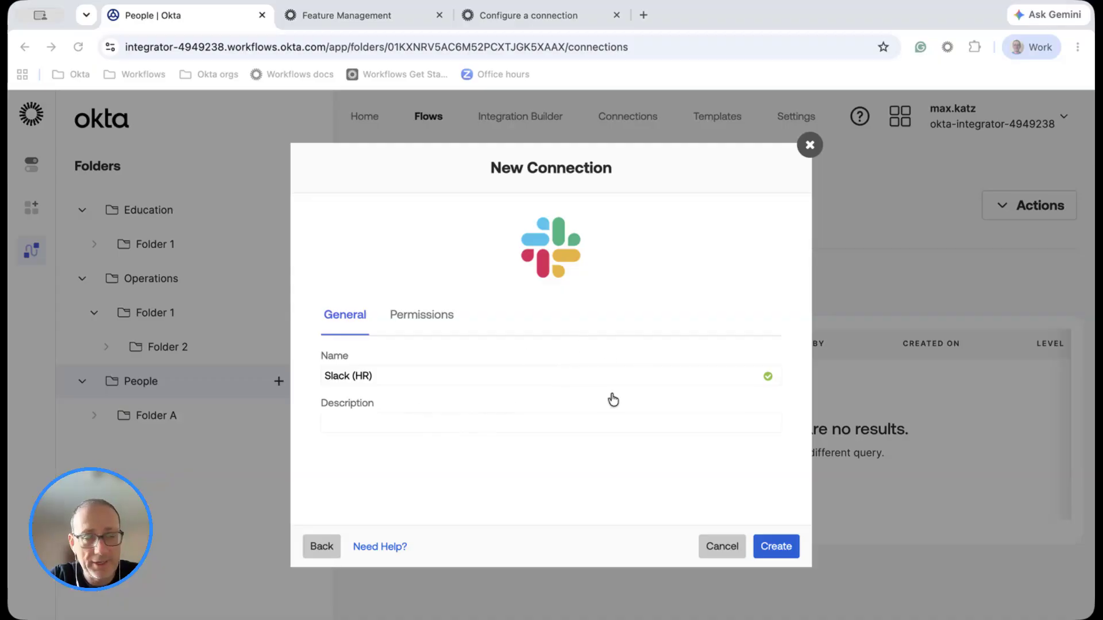
click(697, 411)
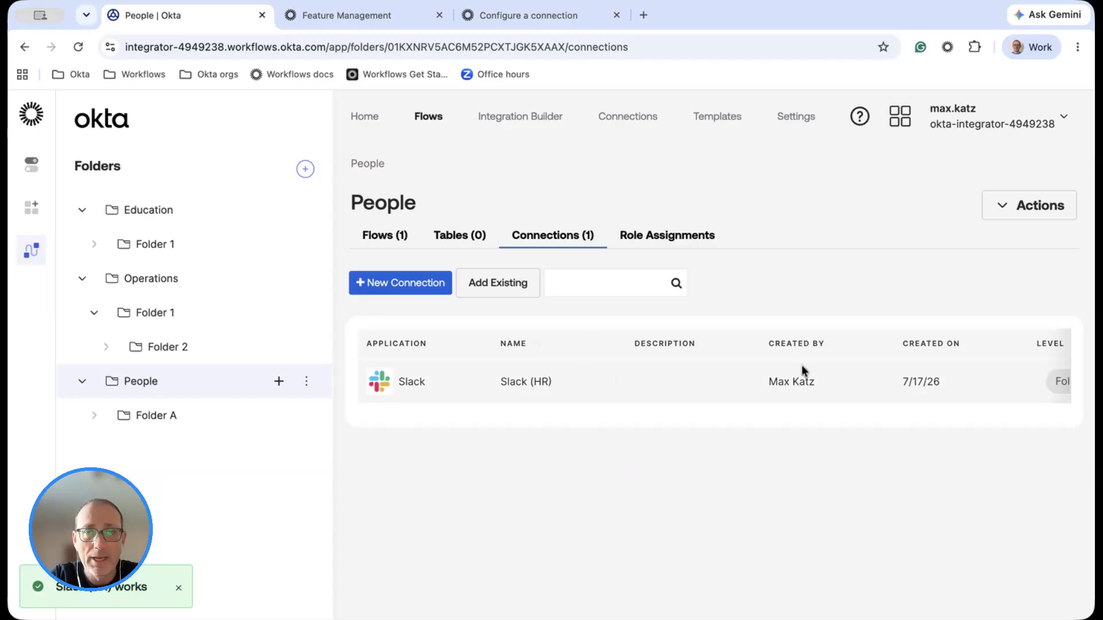
Step: Reopen Flow 6 in Folder A and assign the Slack (HR) connection to its Send Message to Channel card
click(170, 418)
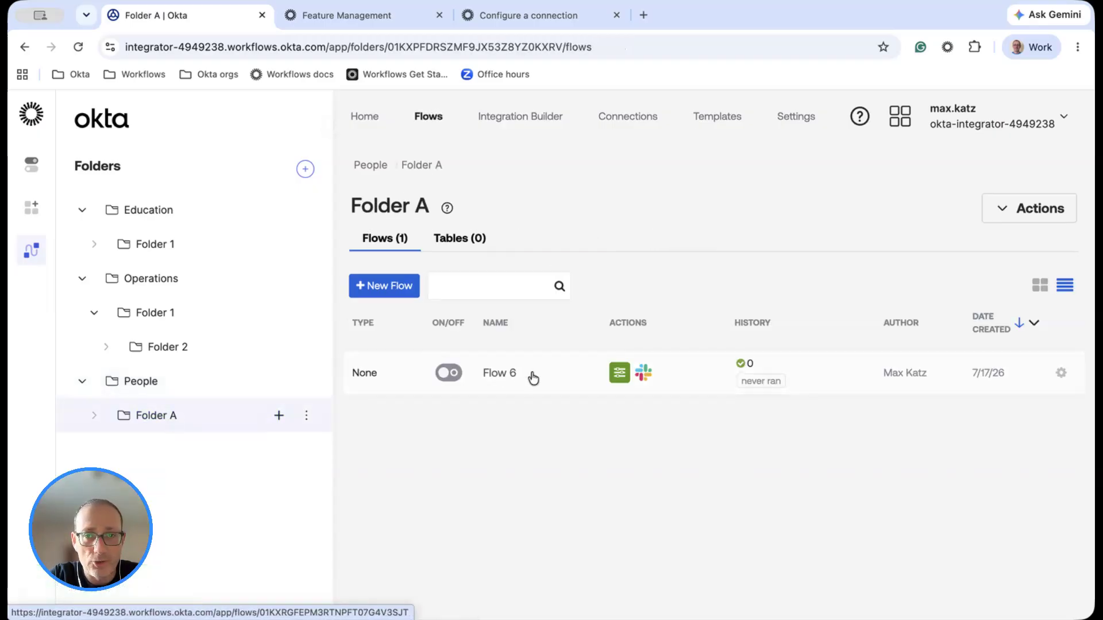
click(532, 377)
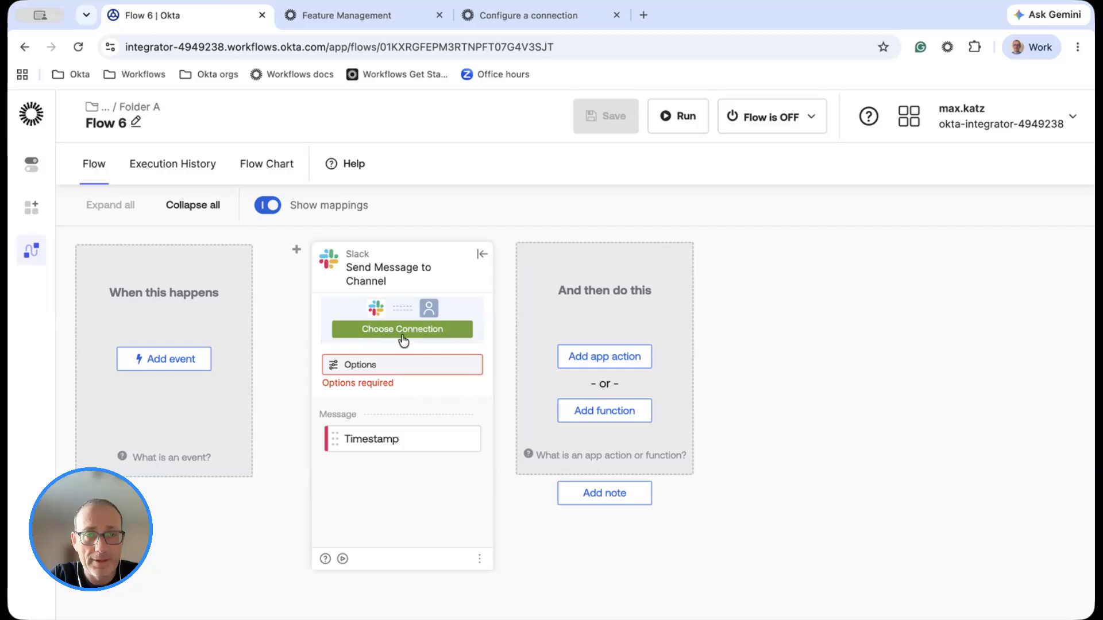
click(410, 332)
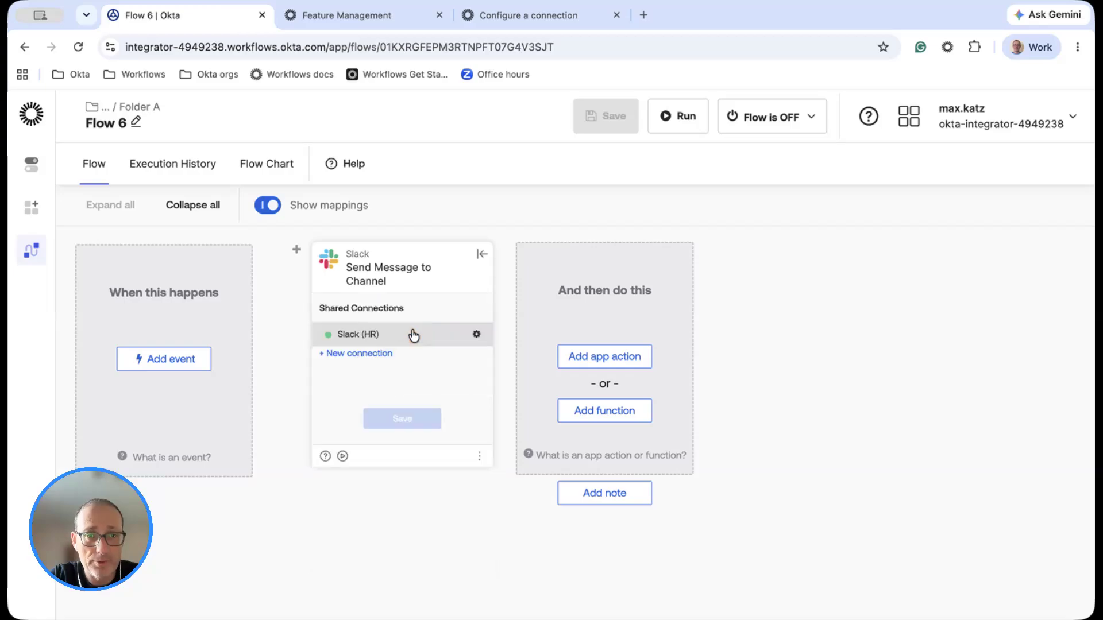
click(351, 336)
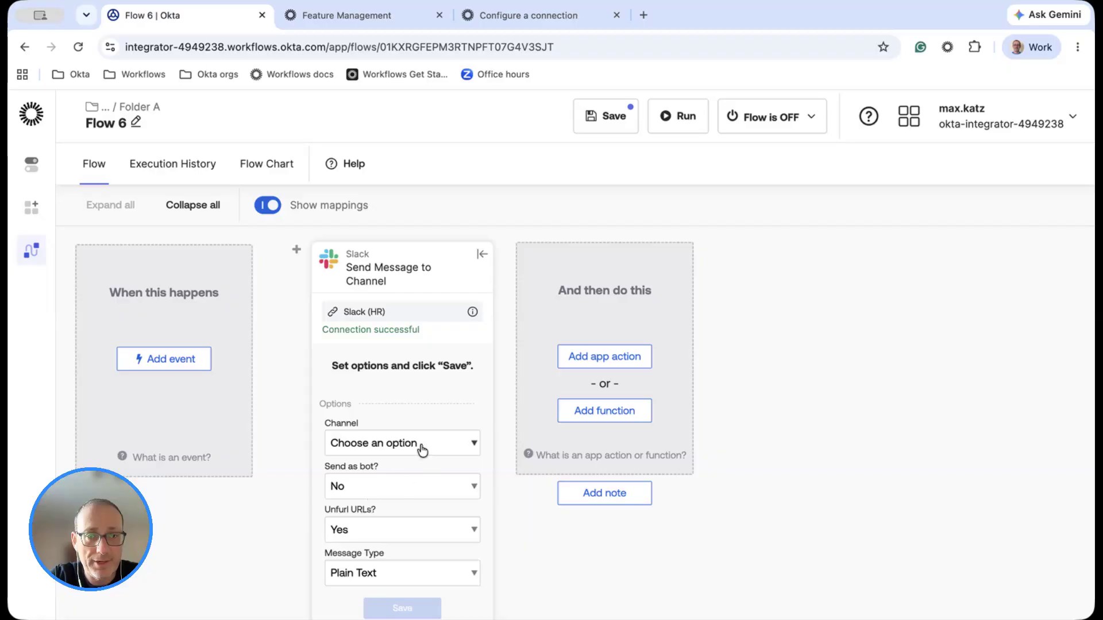
Step: Set the Slack card's channel to okta-workflows, keep the other default options, and exclude the Thread Timestamp input
click(420, 449)
click(388, 537)
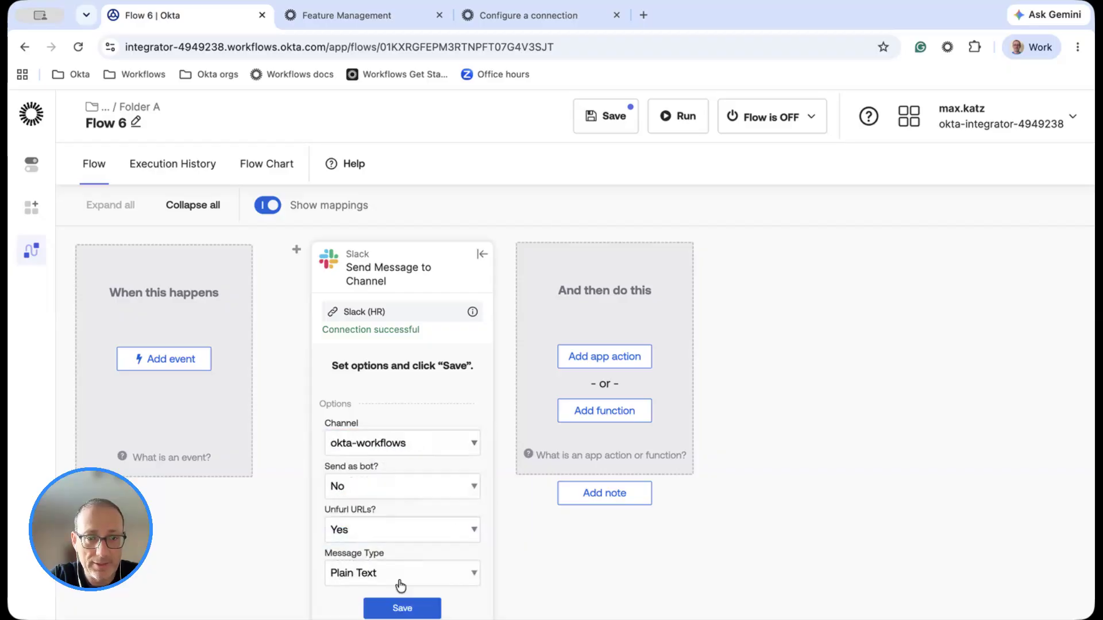
click(402, 606)
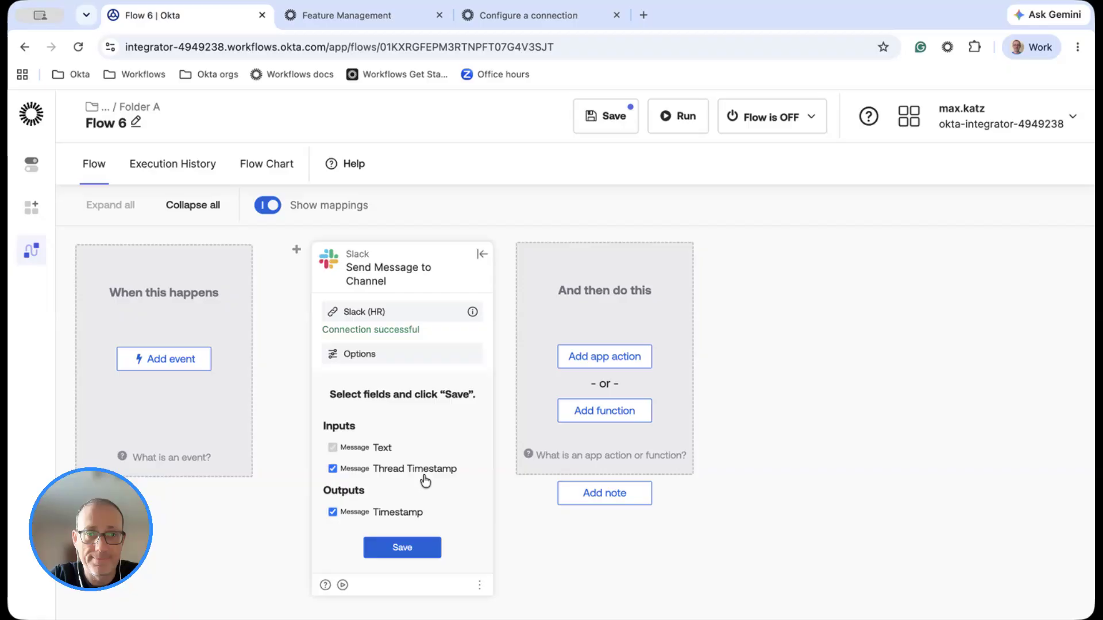
click(379, 469)
click(403, 546)
Step: Enter "hi" as the Slack message text, save Flow 6 and go back to Folder A's flows
click(442, 435)
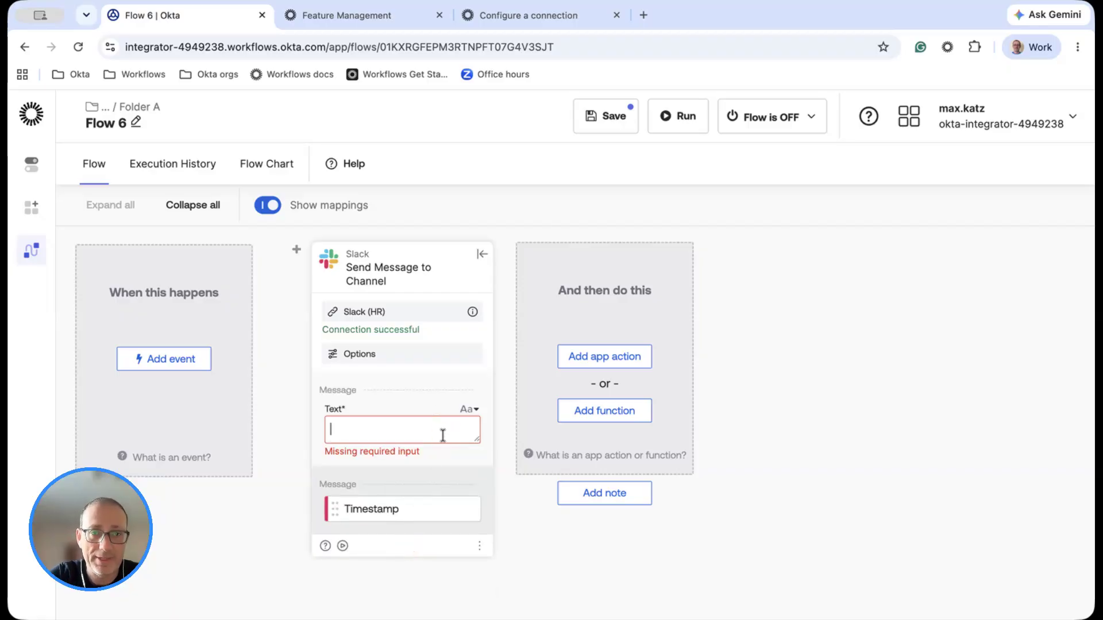
text(hi)
click(606, 118)
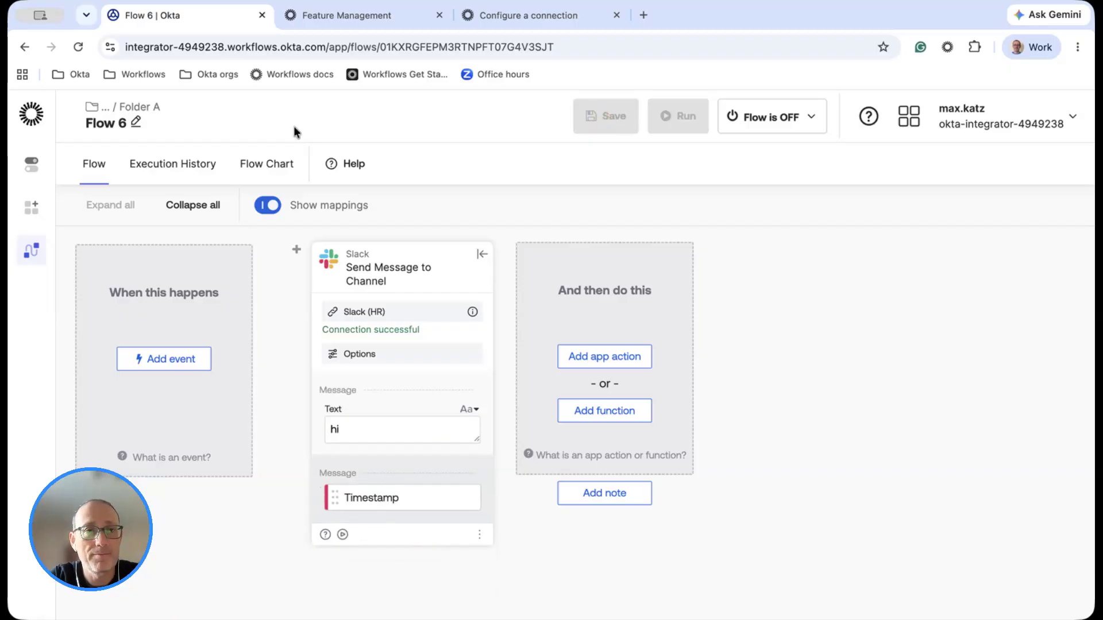
click(140, 106)
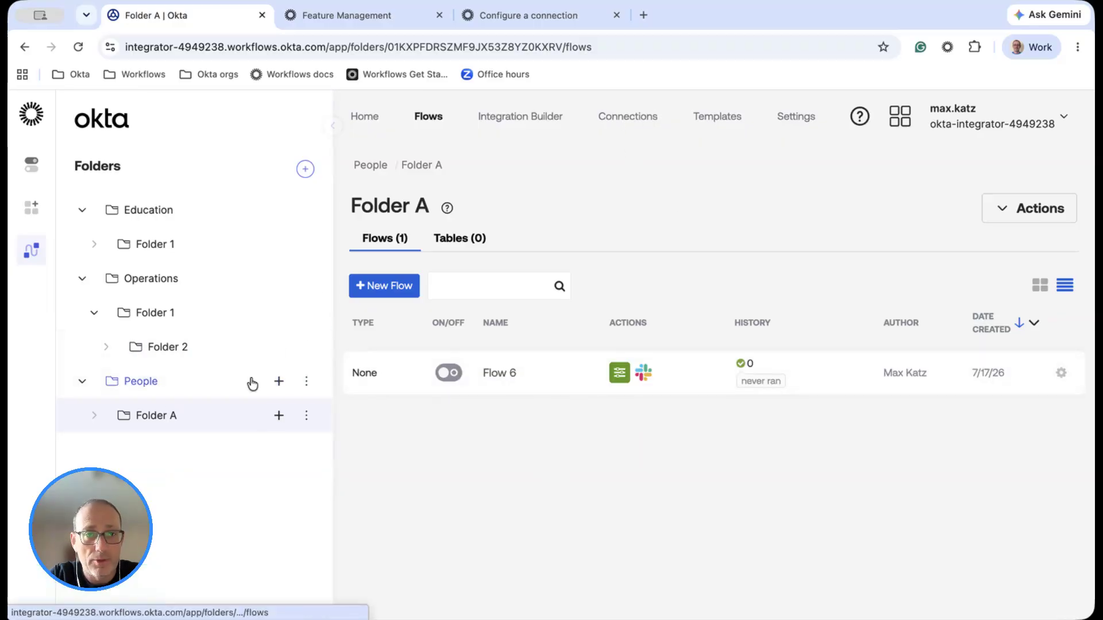
Step: Review the People folder's connections, the level of Slack (HR) in the full connections list, and Folder A's flows
click(140, 381)
click(575, 238)
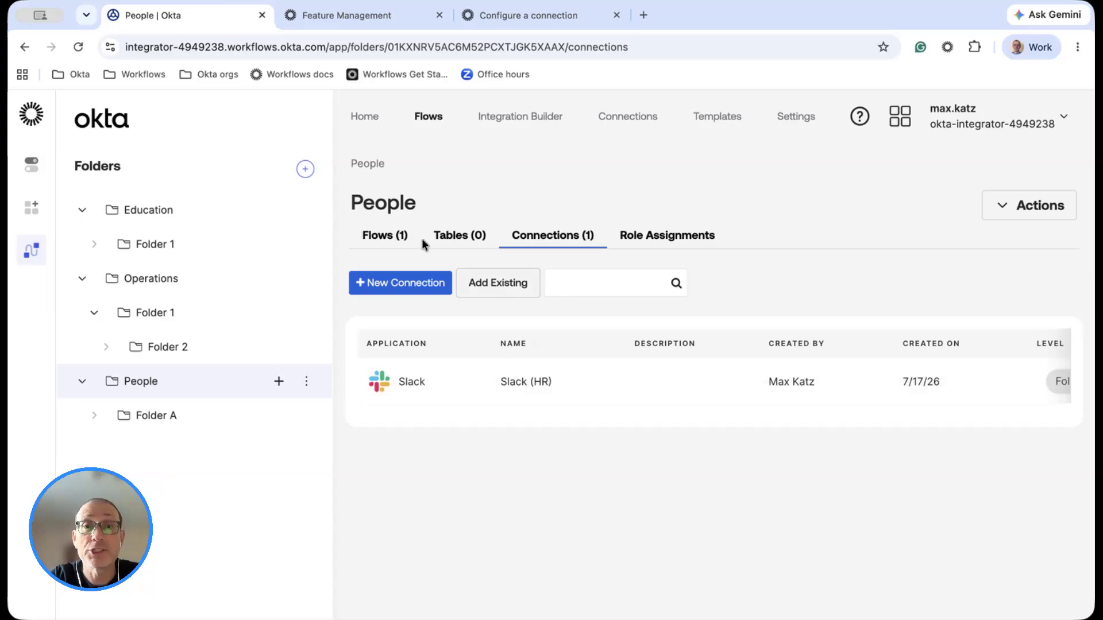
click(628, 117)
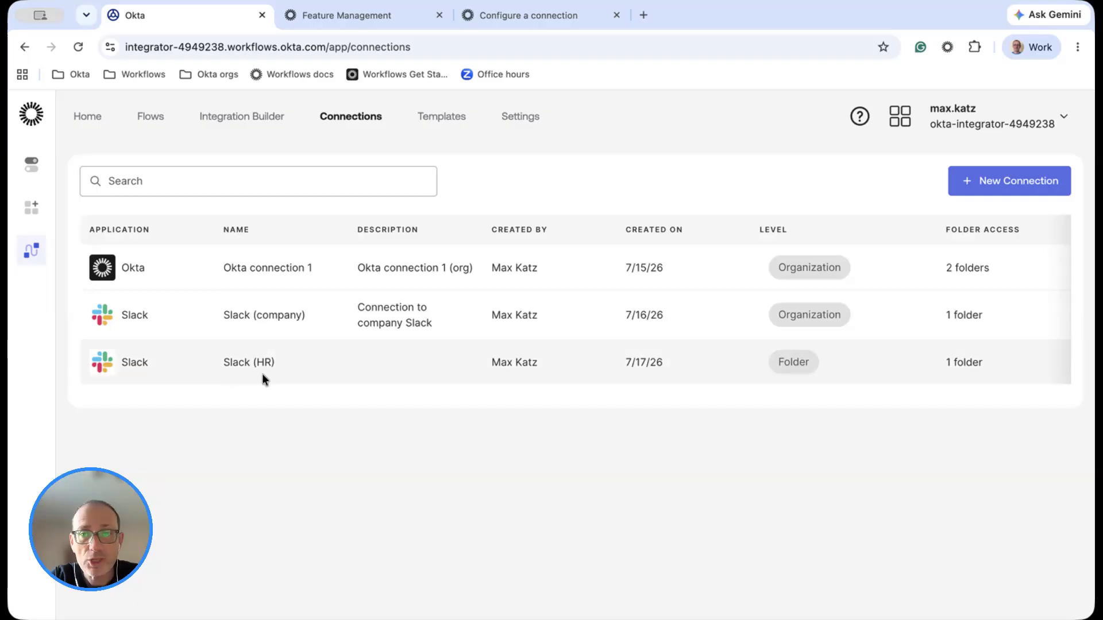
click(809, 367)
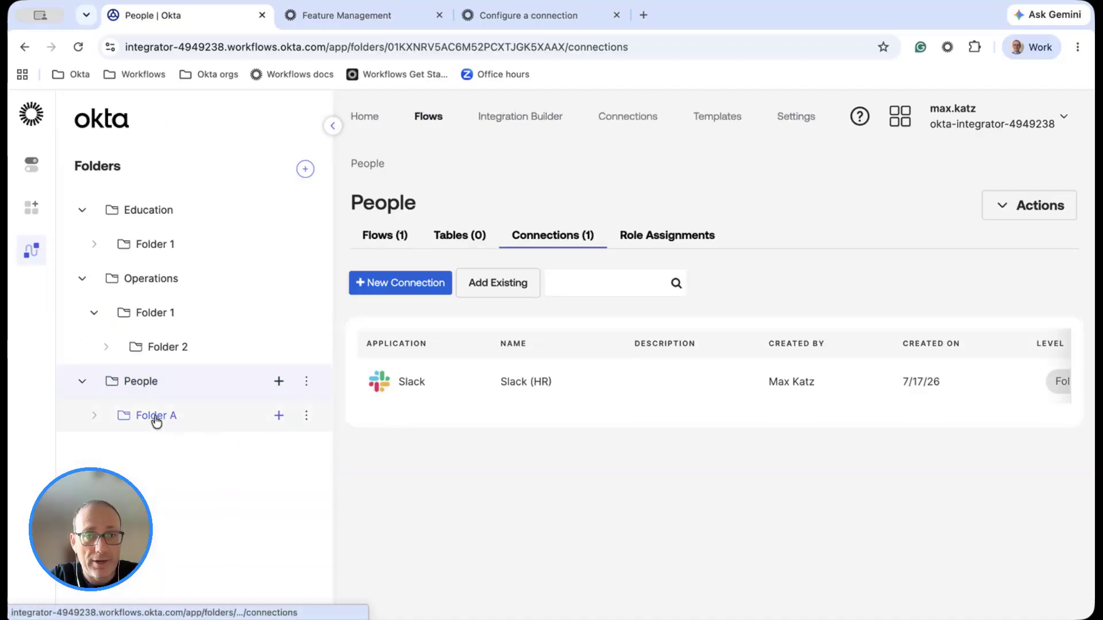
click(156, 422)
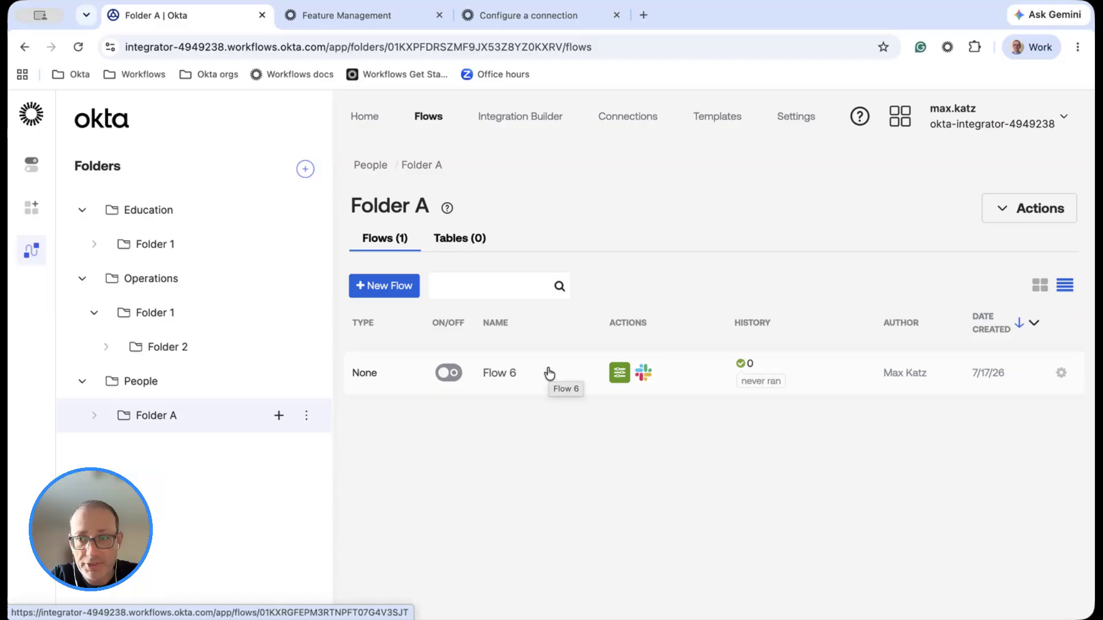
Step: Open the flow in the People folder, check which connected apps its app action offers, and return to the folder
click(126, 382)
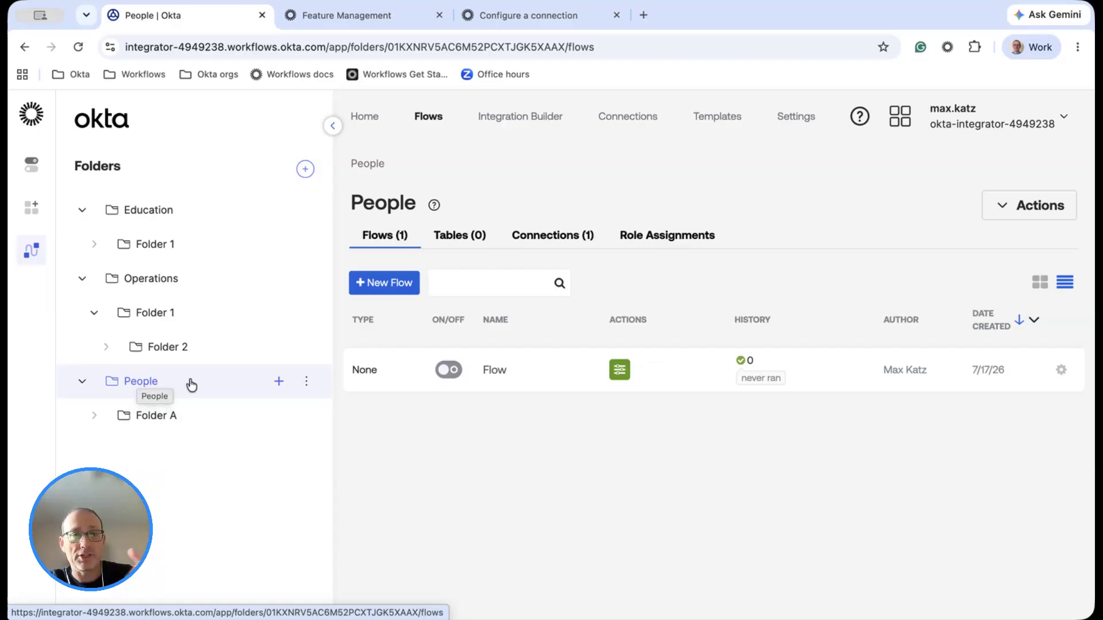
click(495, 368)
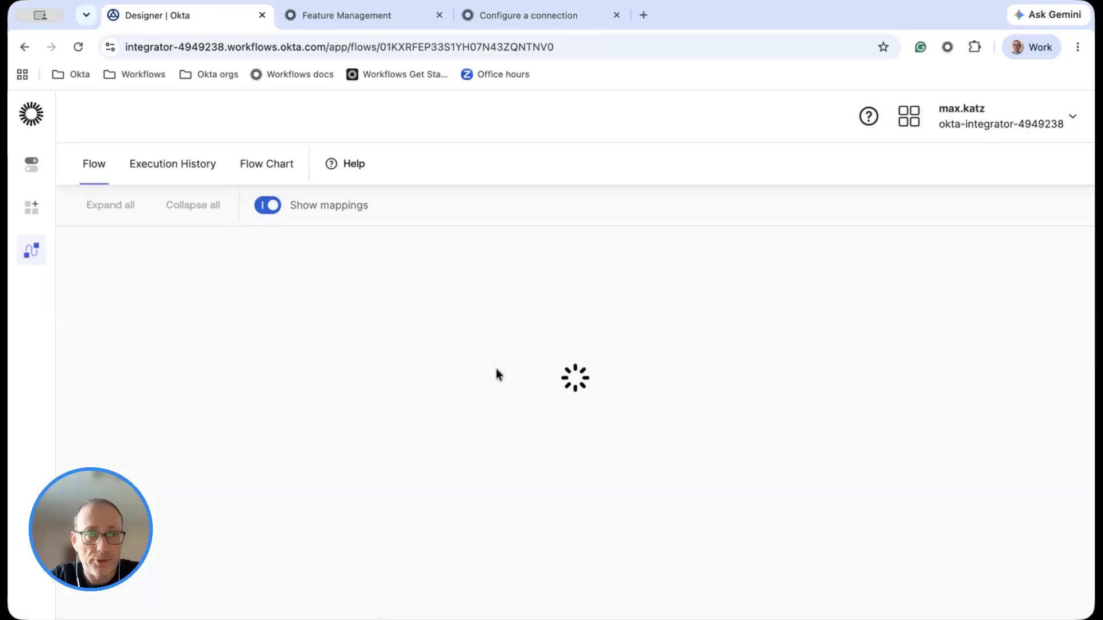
click(393, 356)
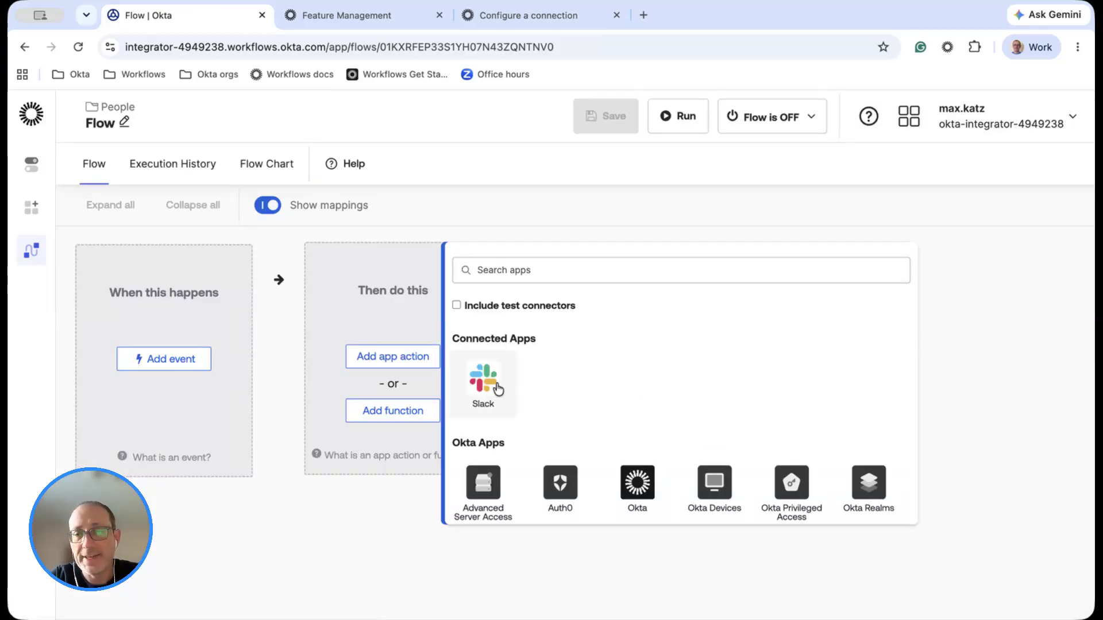
click(355, 560)
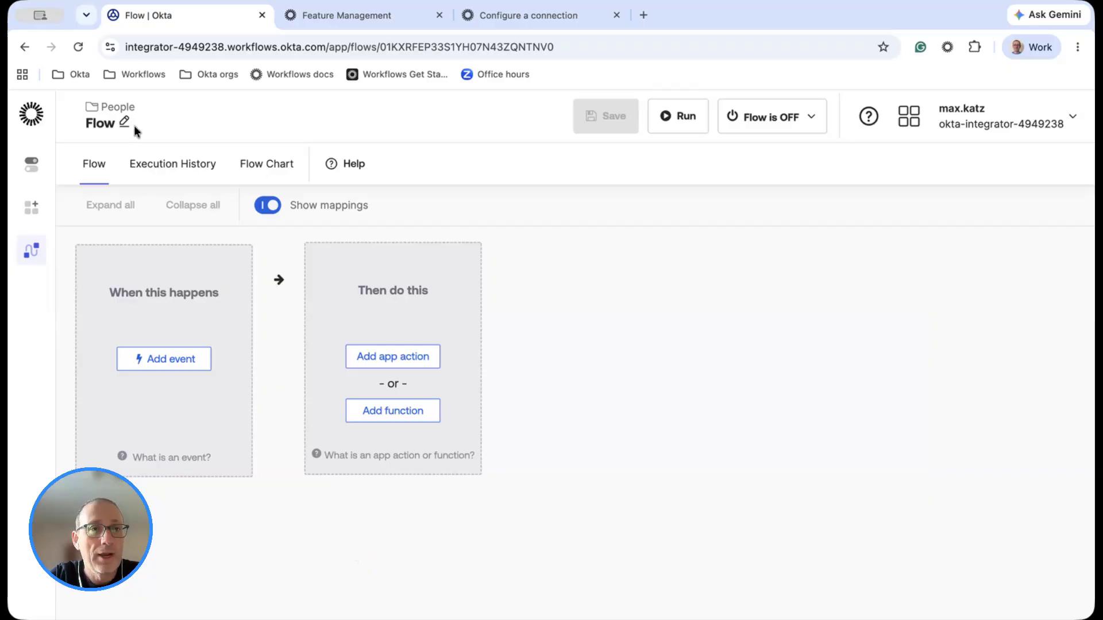
click(117, 107)
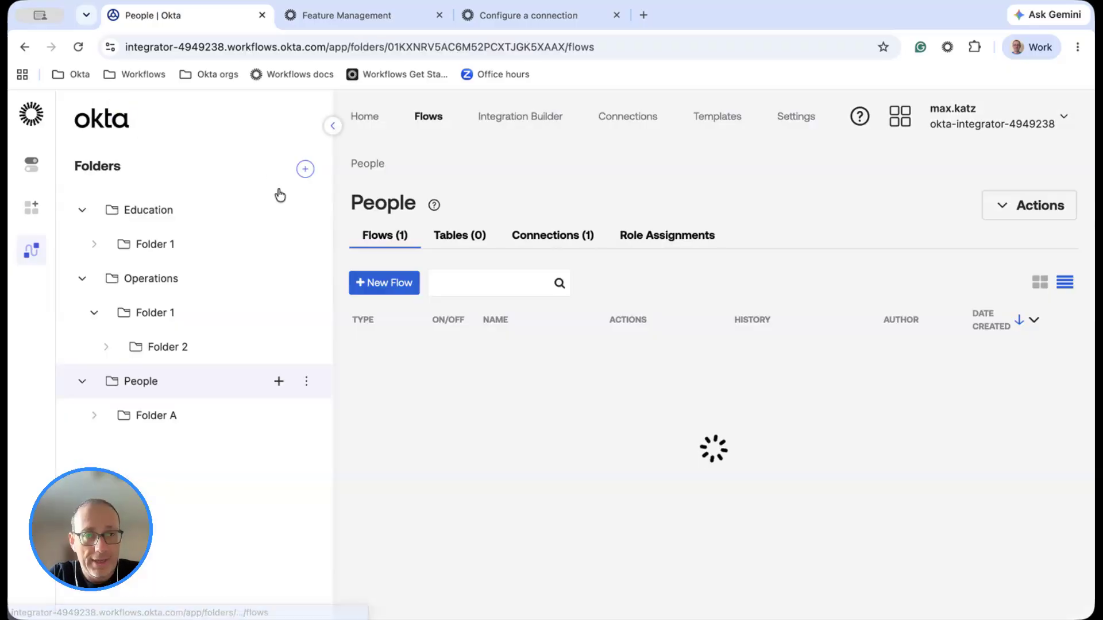
Step: Open the empty flow in Operations' Folder 2, check which connected apps its app action offers, and return to Folder 2
click(145, 285)
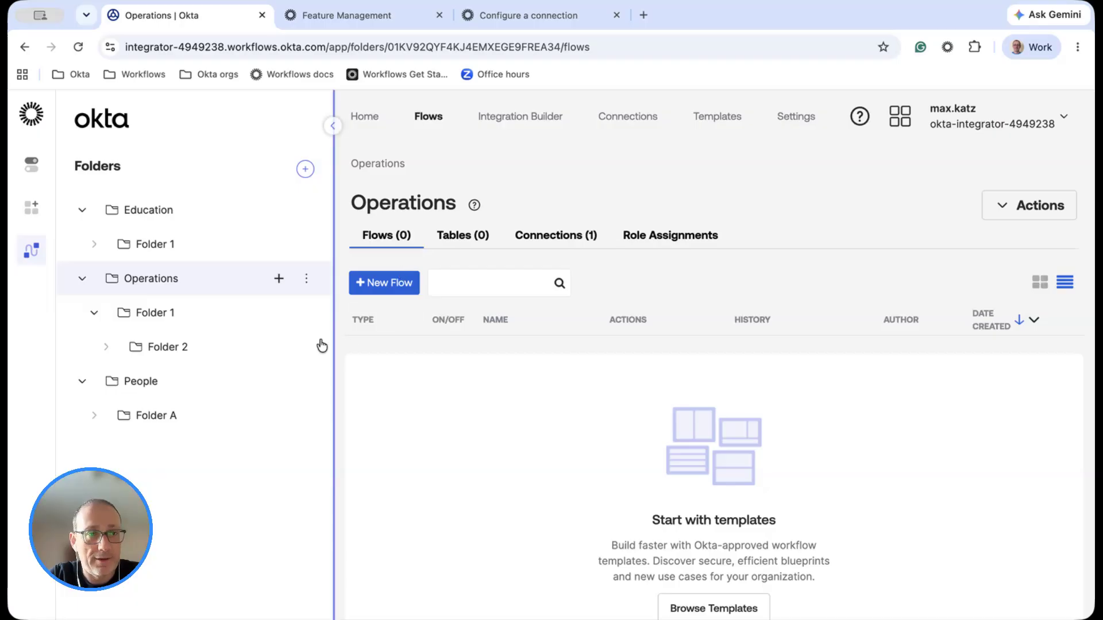
click(139, 347)
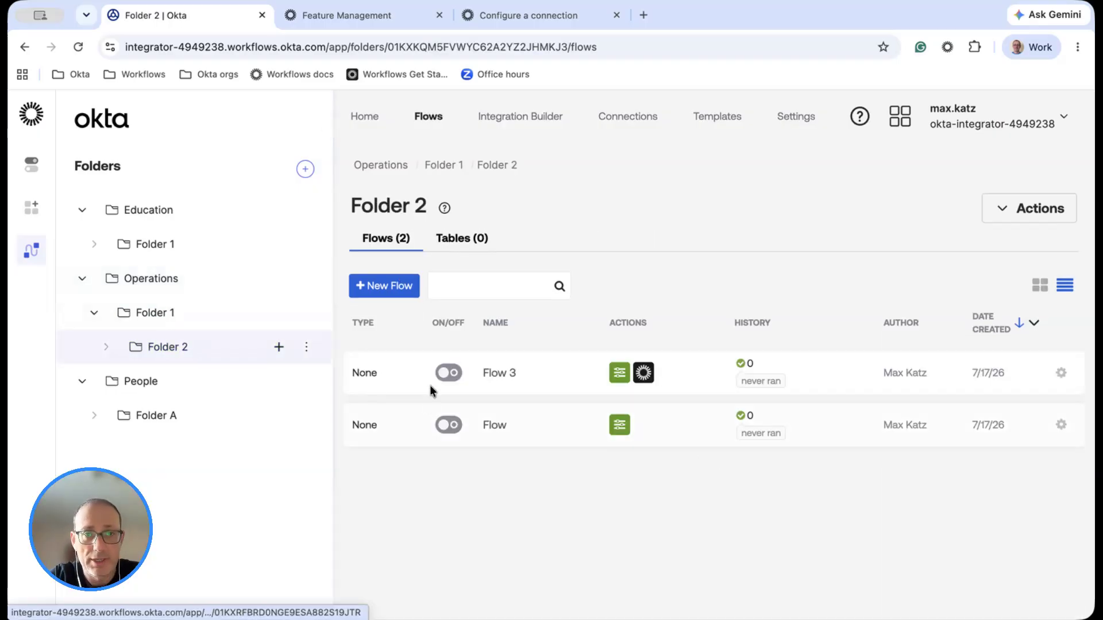
click(497, 426)
click(406, 357)
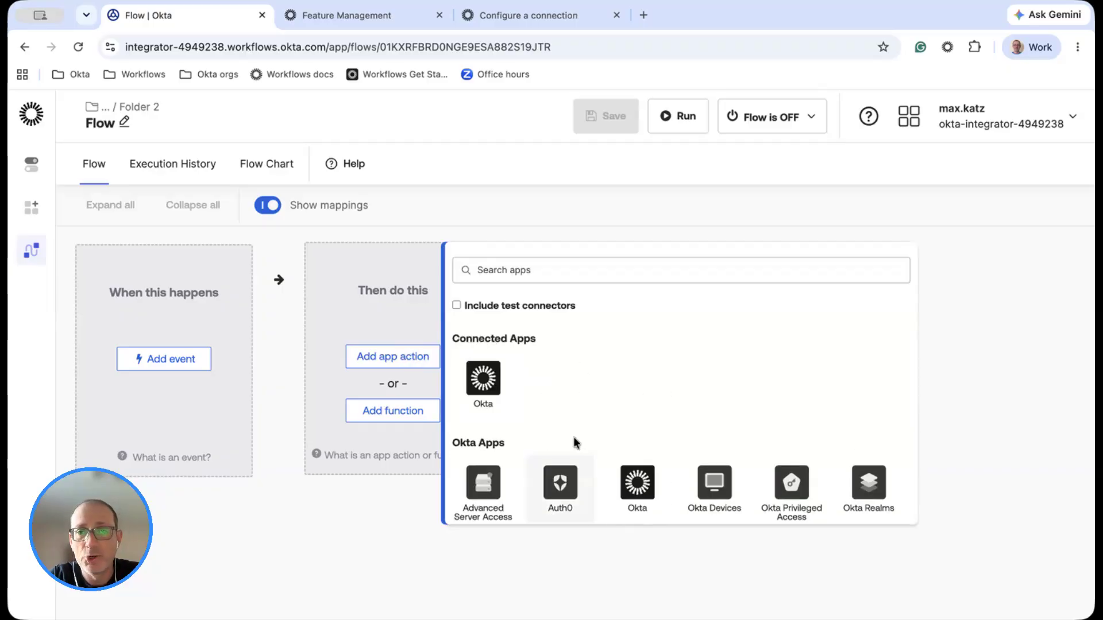
scroll(618, 348, down, 2)
scroll(619, 348, up, 1)
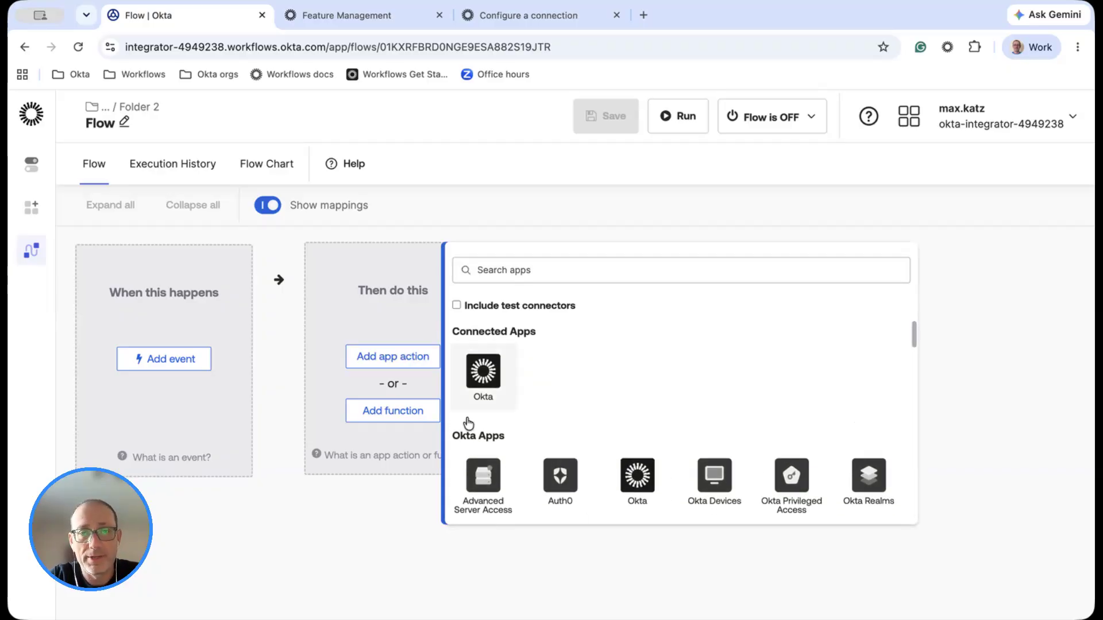
click(374, 486)
click(139, 108)
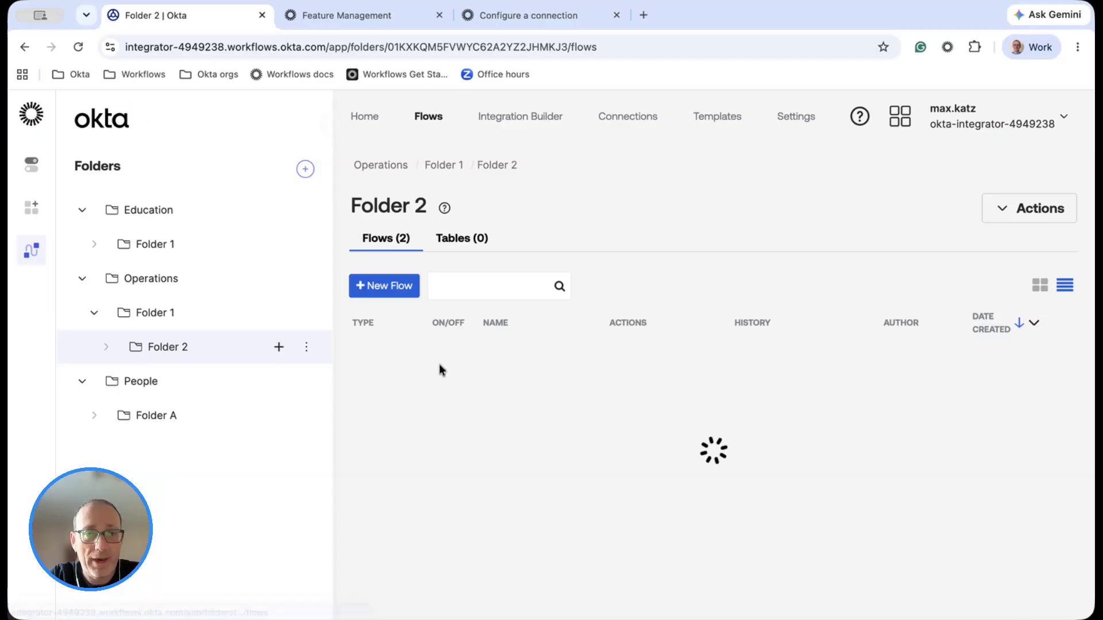
Step: Check which existing connections can be added to Operations without adding any, and compare levels and folder access in the full connections list
click(126, 284)
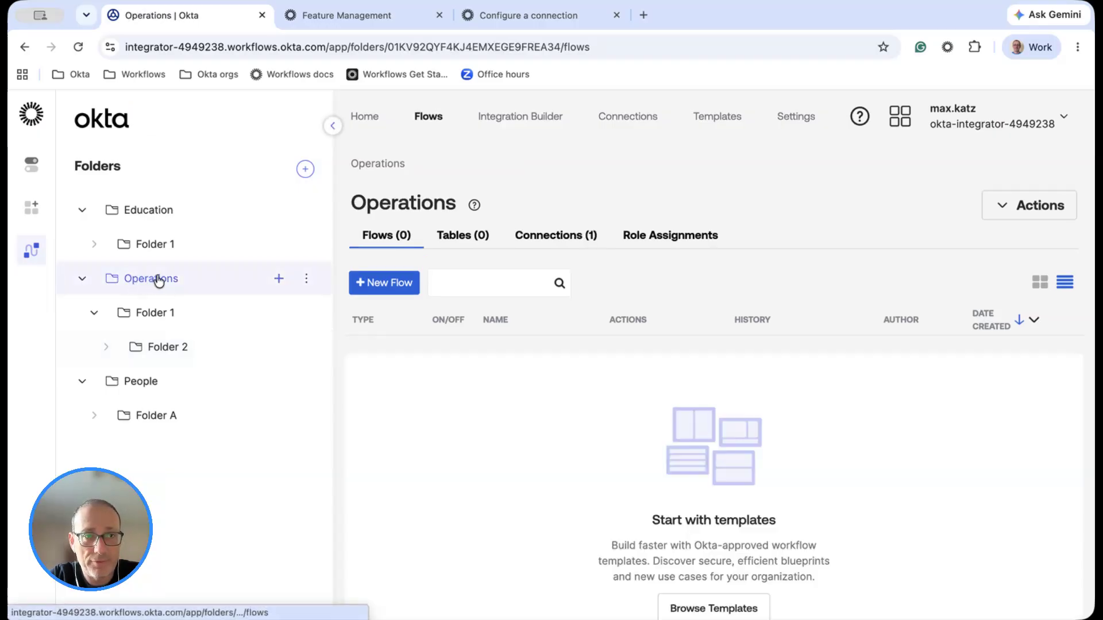
click(563, 243)
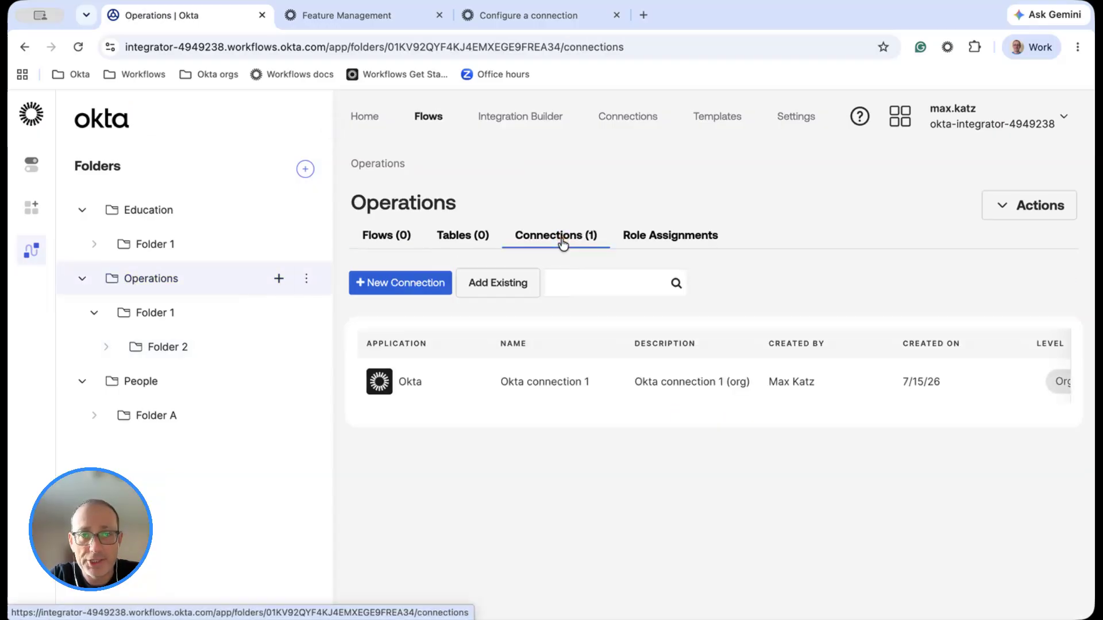
click(500, 287)
click(714, 363)
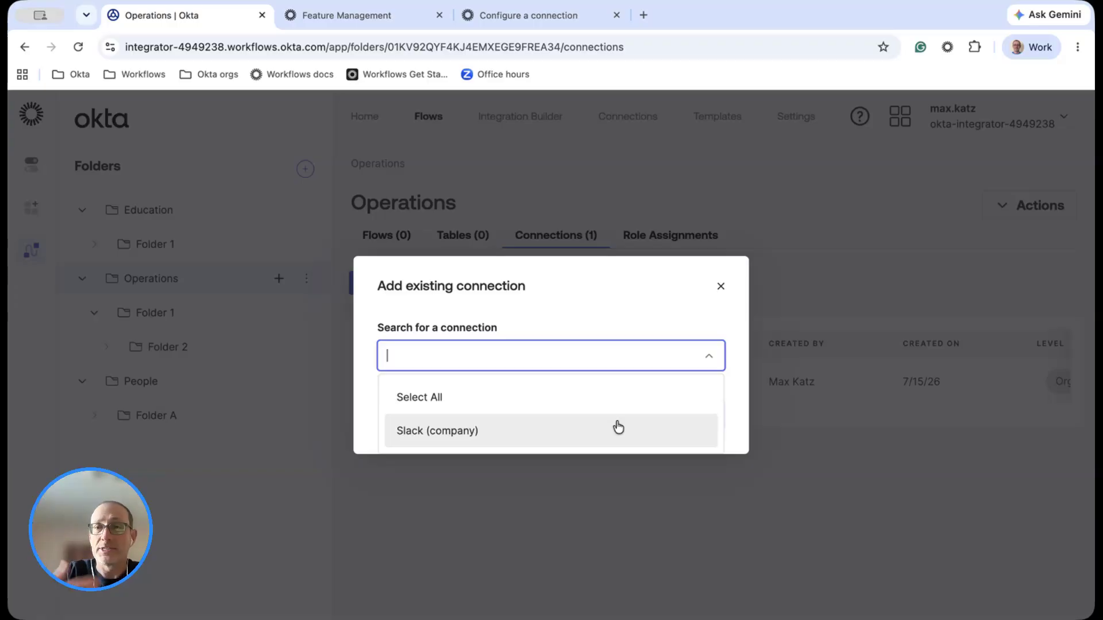
click(723, 298)
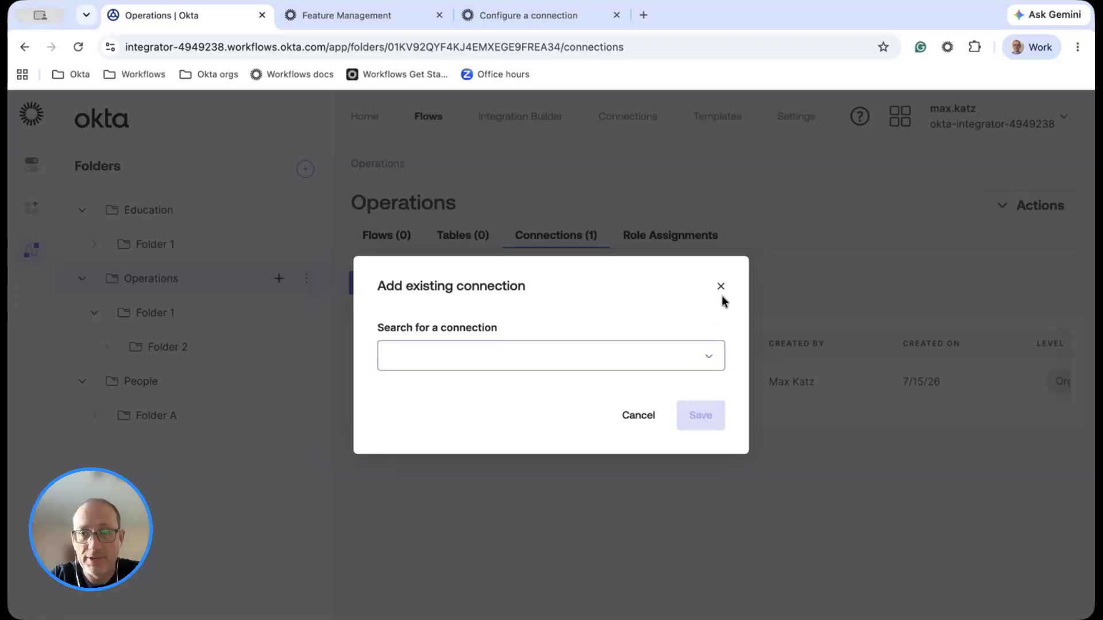
click(720, 285)
click(634, 116)
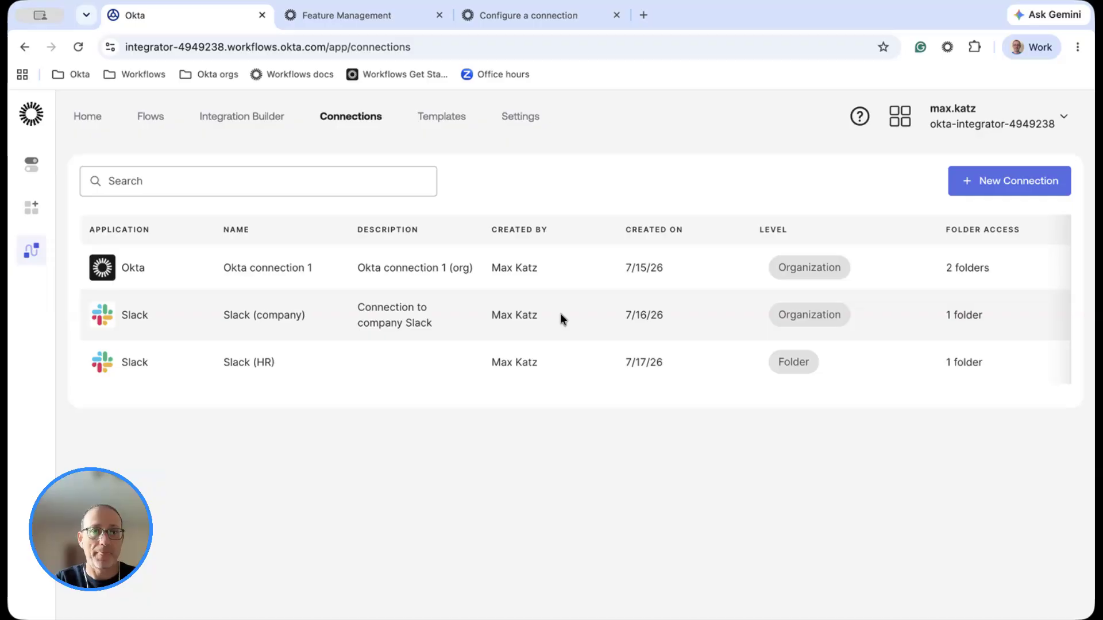
click(151, 118)
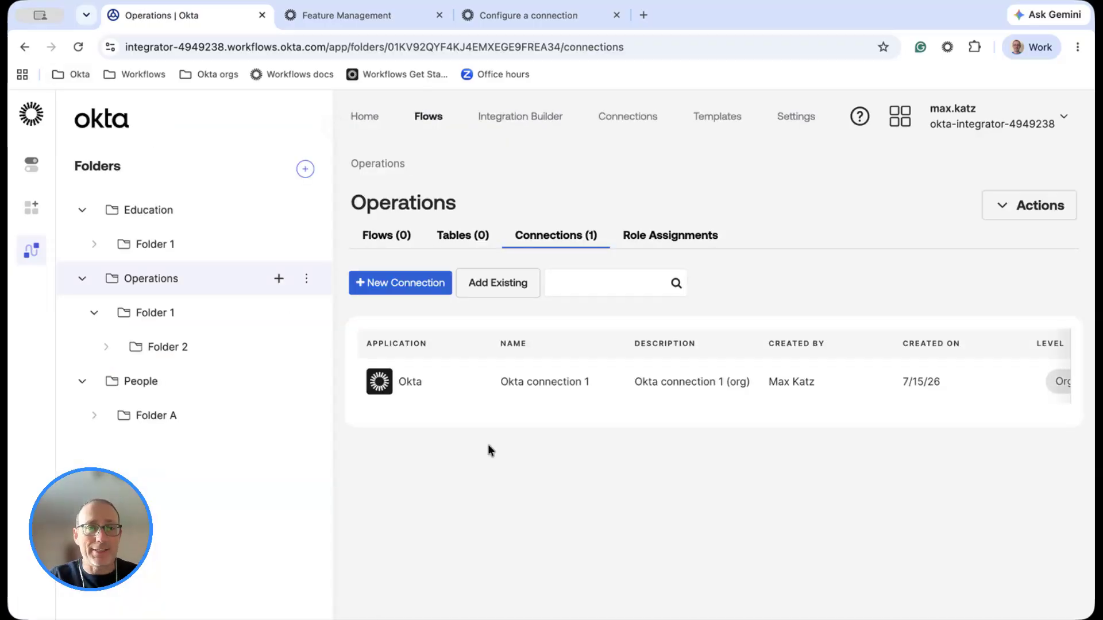